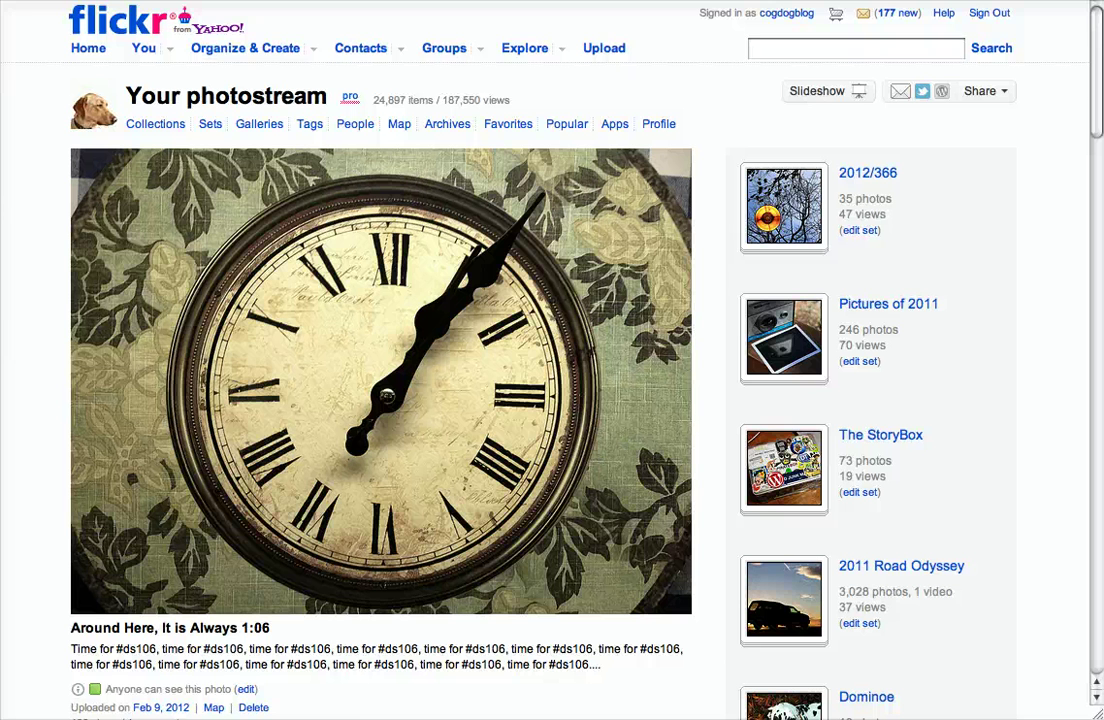
Open the 2012/366 set, then launch Organizr's Batch Organize workspace via Organize & Create
double_click(868, 174)
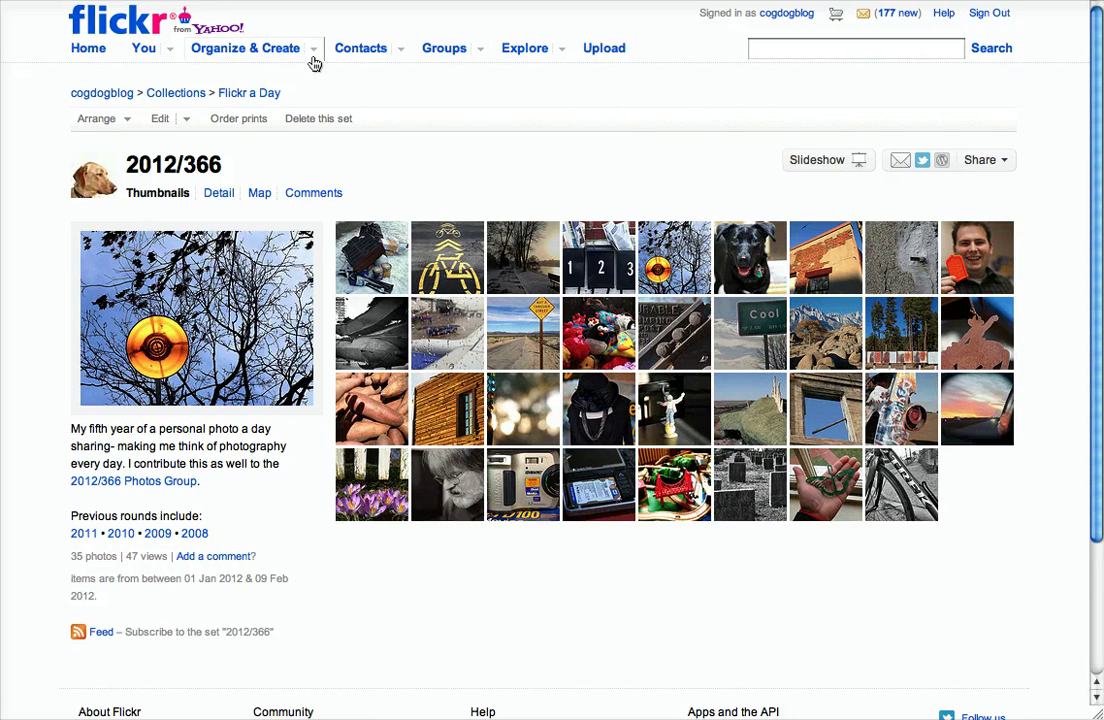
left_click(240, 53)
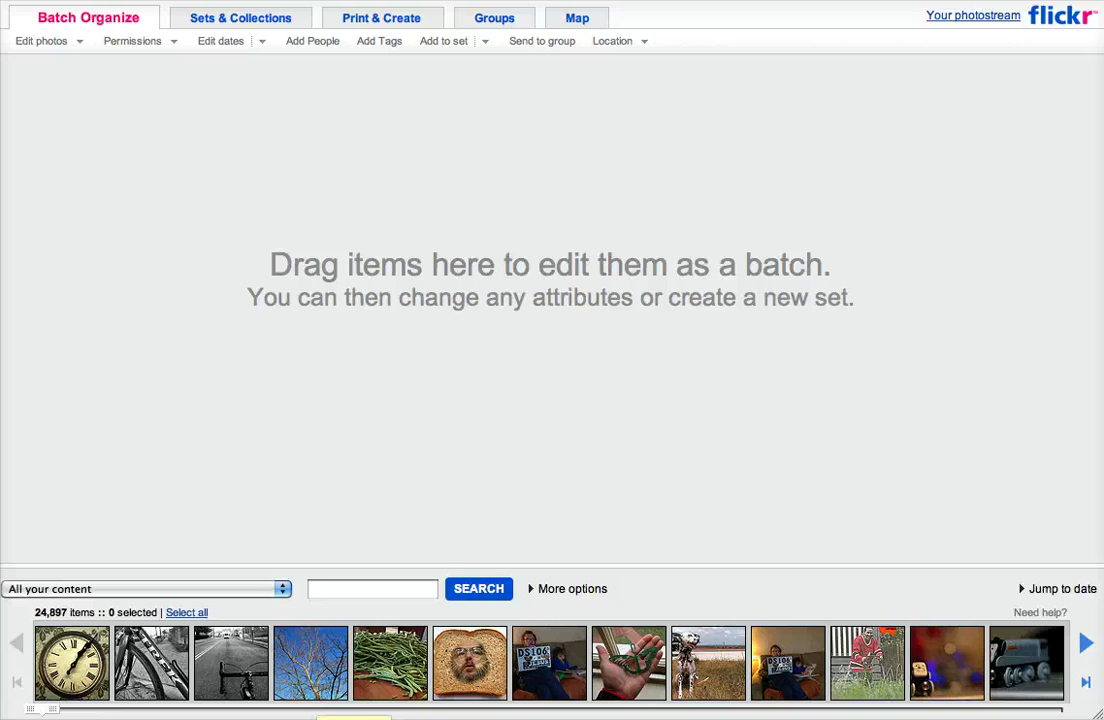
Drag the toast portrait and two DS106 sign photos from the filmstrip into the batch
left_click_drag(468, 655, 166, 337)
left_click_drag(549, 652, 313, 330)
left_click_drag(786, 665, 318, 114)
left_click(1080, 645)
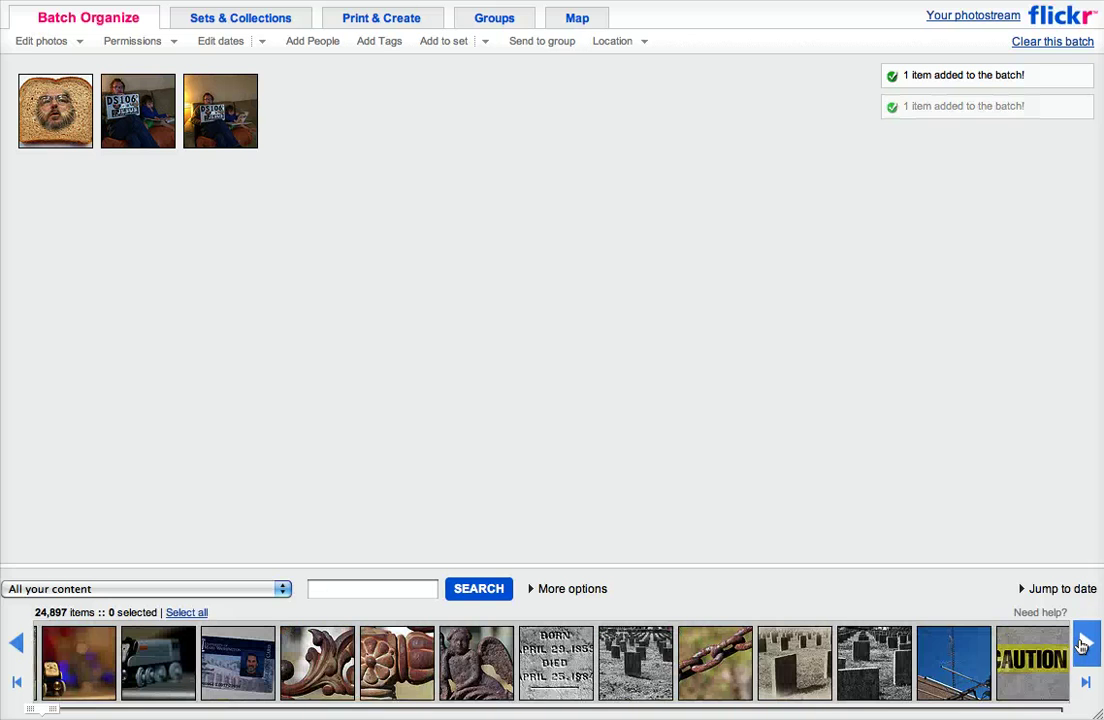
left_click(1082, 646)
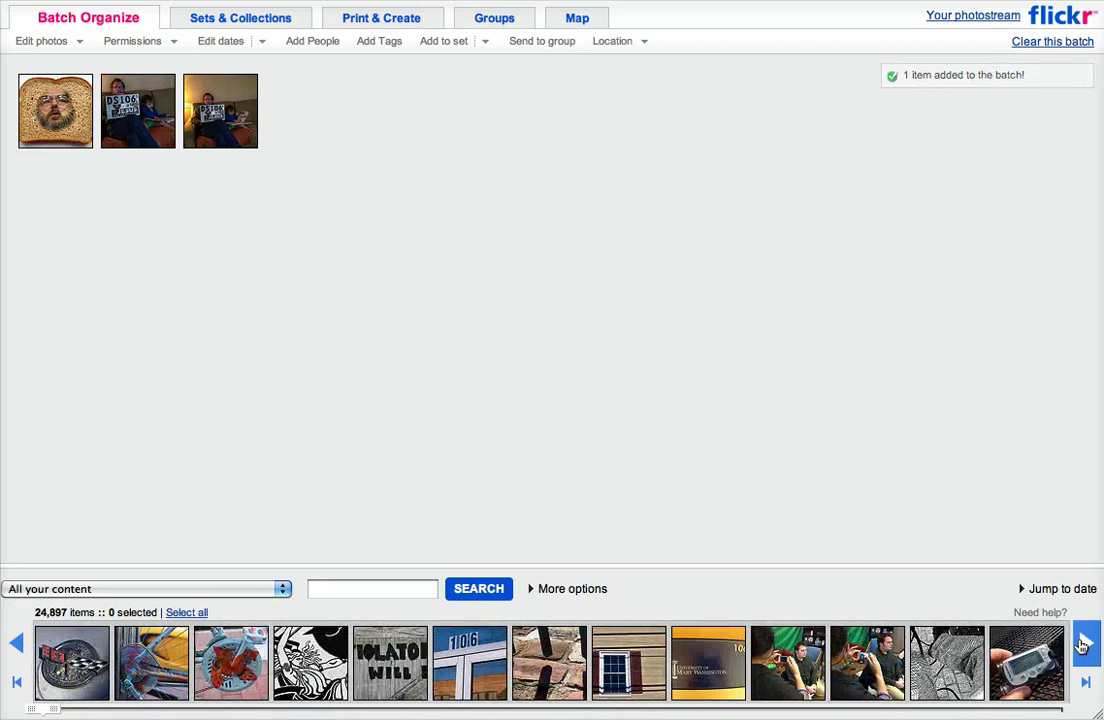
Search the filmstrip for a person's name and add the heart photo to the batch
left_click(345, 590)
type("jim groom")
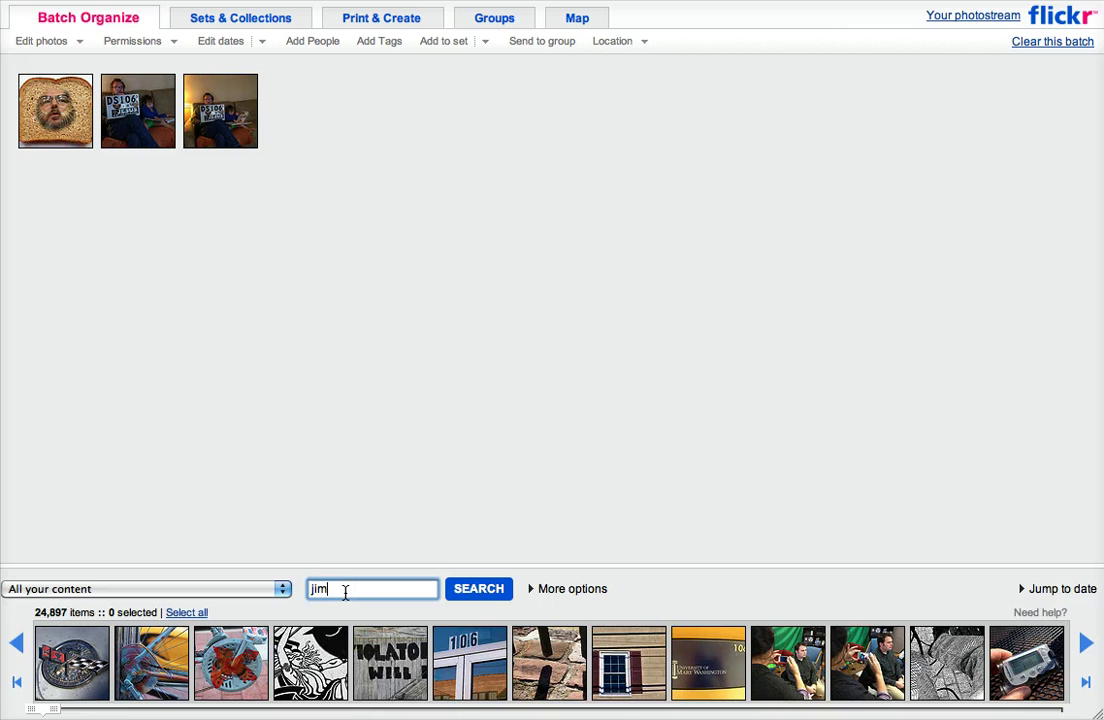
left_click(482, 589)
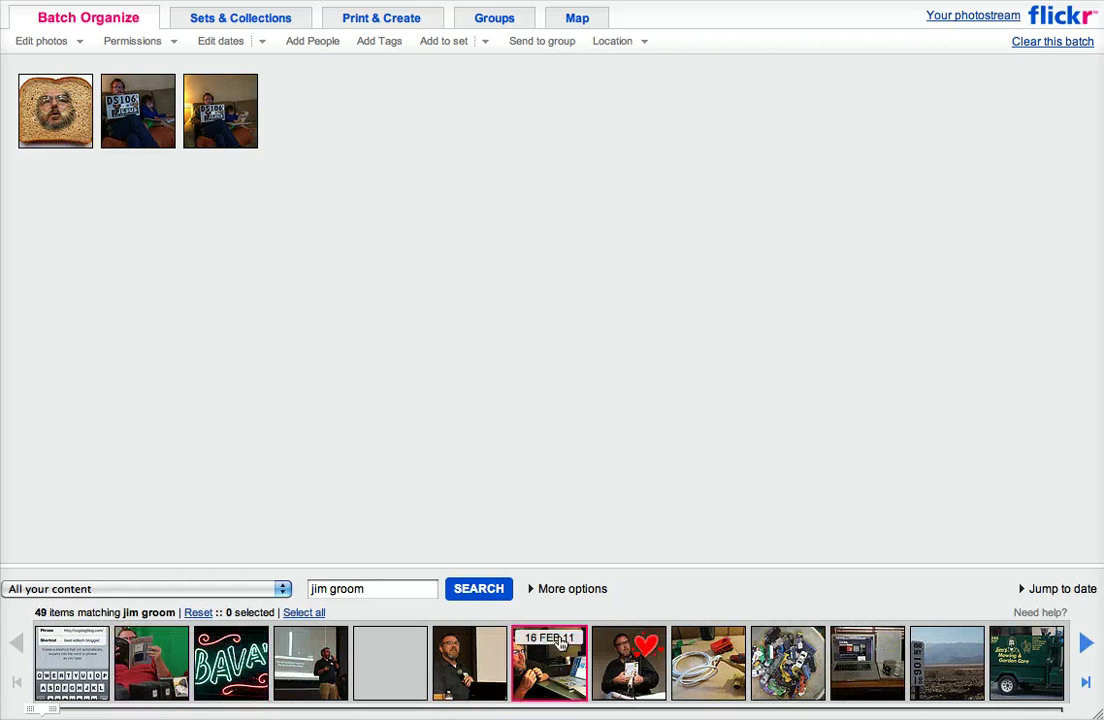
left_click_drag(628, 660, 379, 256)
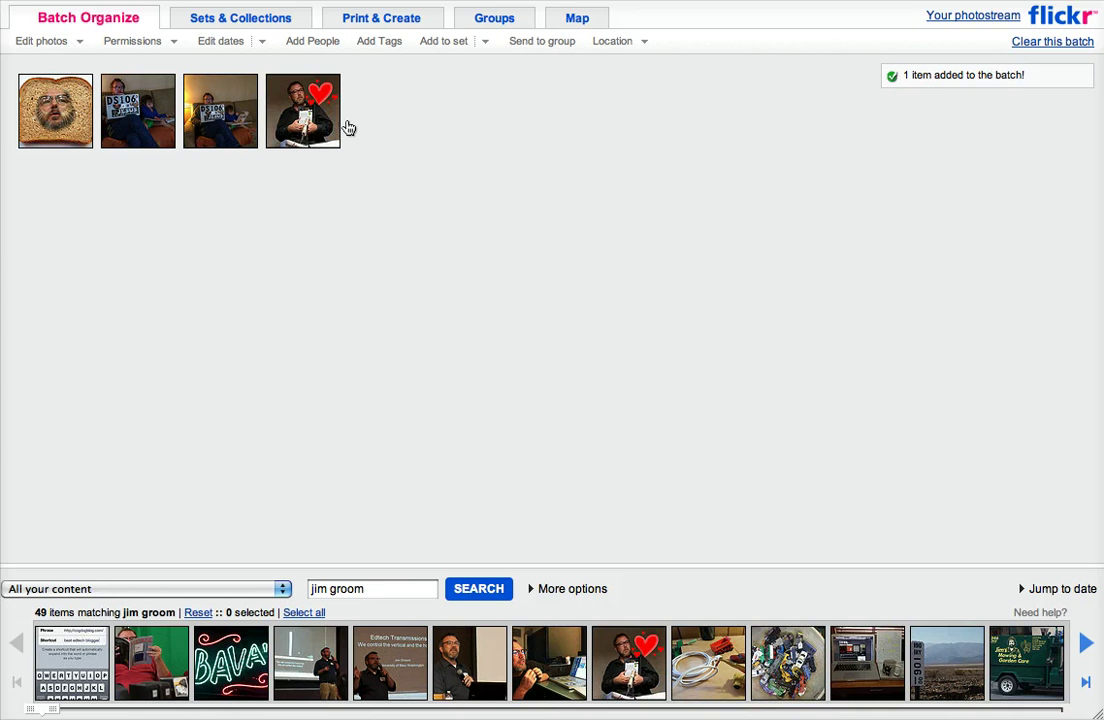
Clear the batch, reset the search to all items, and add the black-and-white bike handlebar photo
left_click(1031, 44)
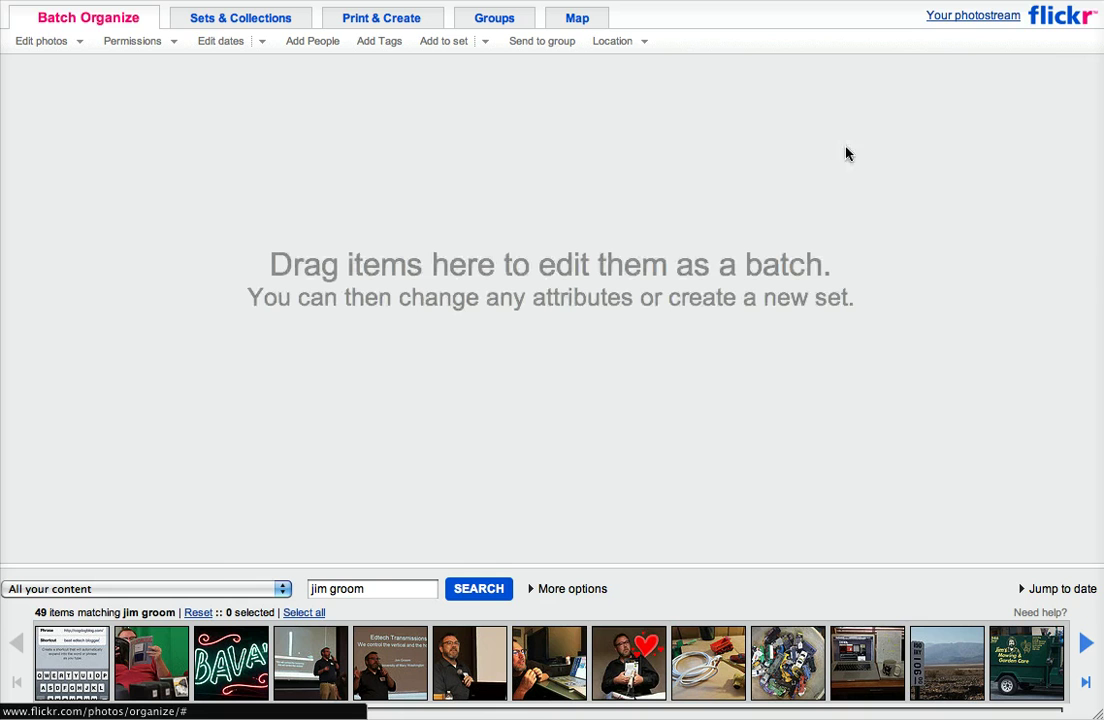
left_click(382, 588)
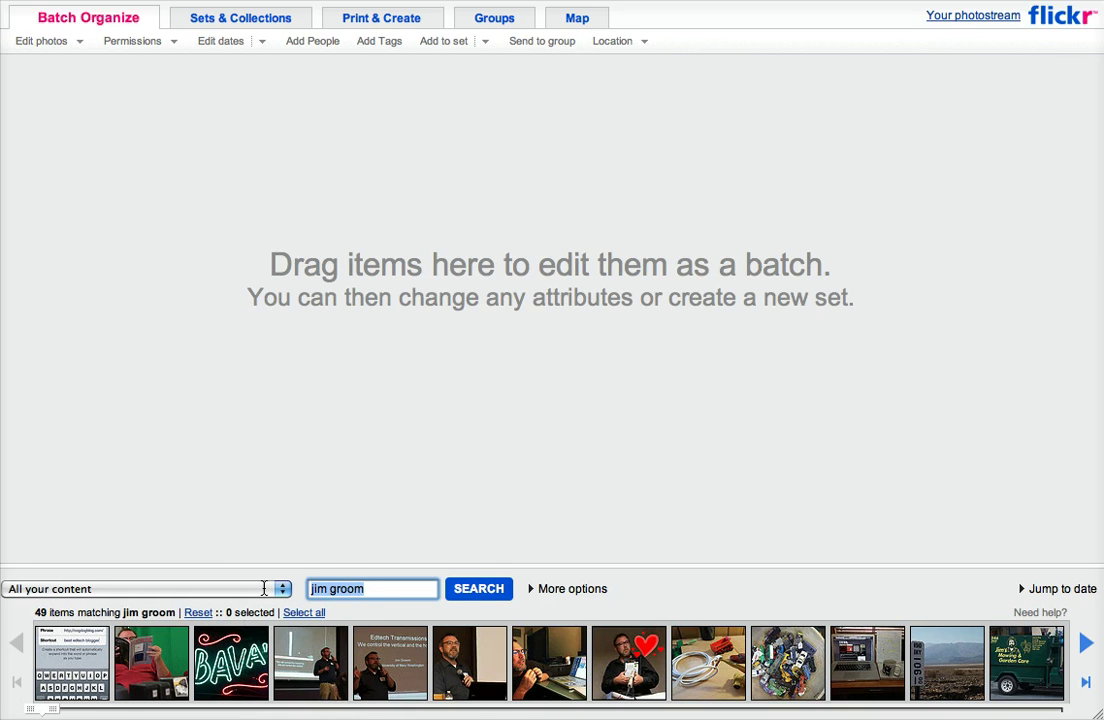
key("BackSpace")
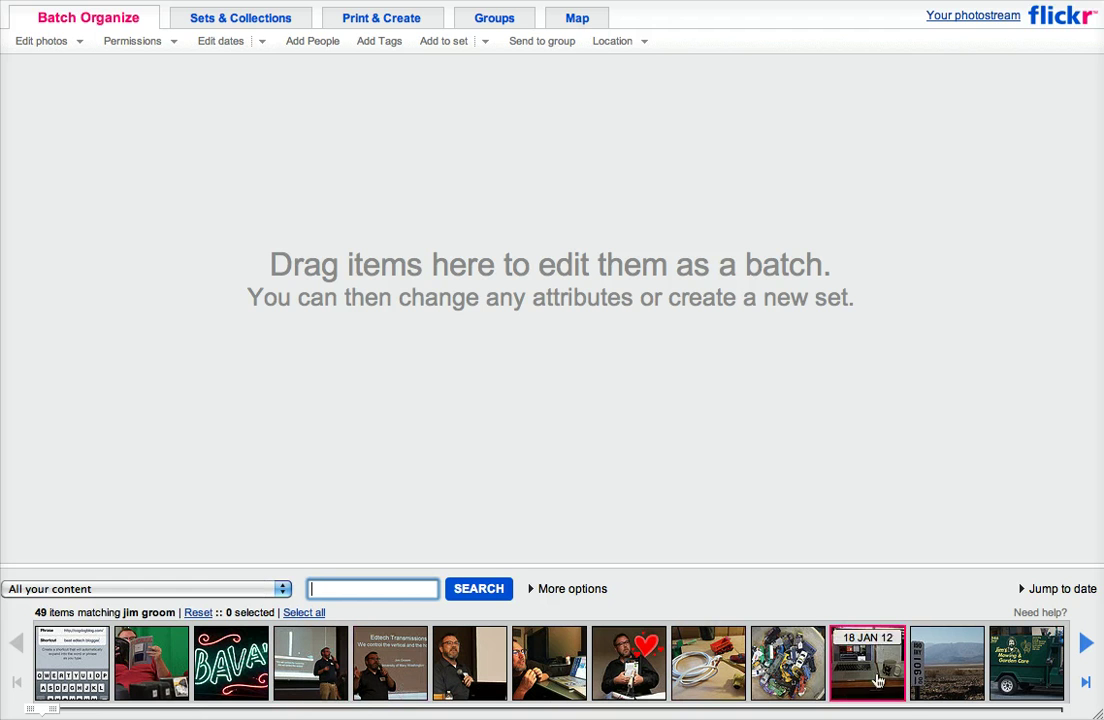
left_click(488, 589)
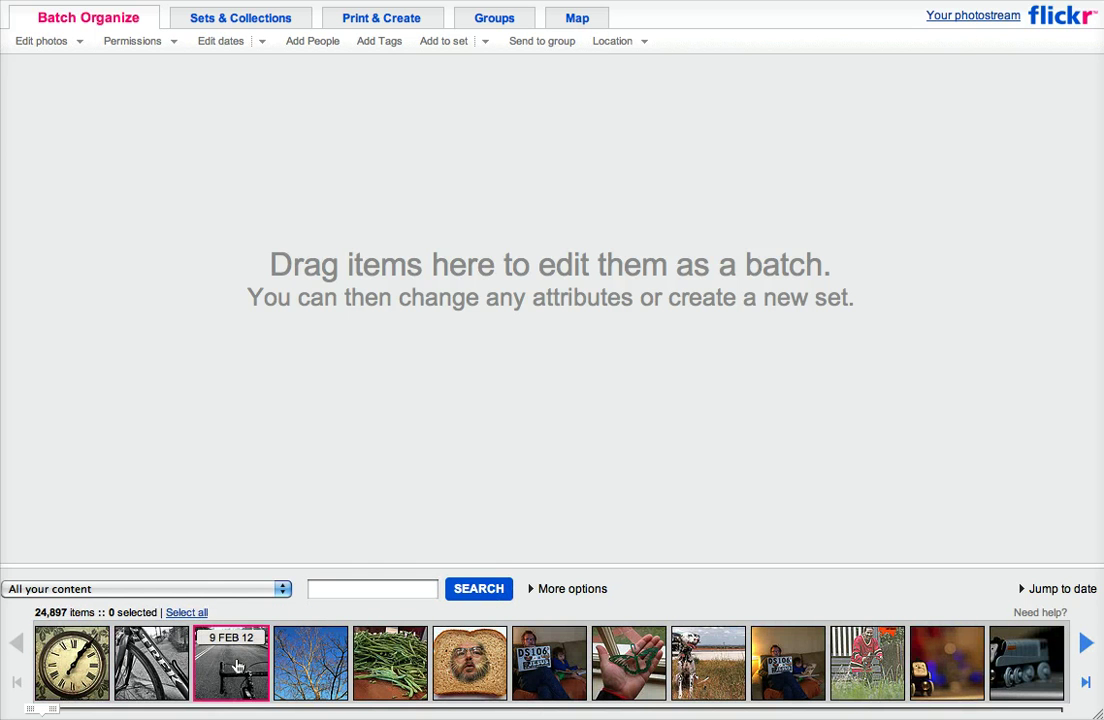
left_click_drag(215, 665, 140, 310)
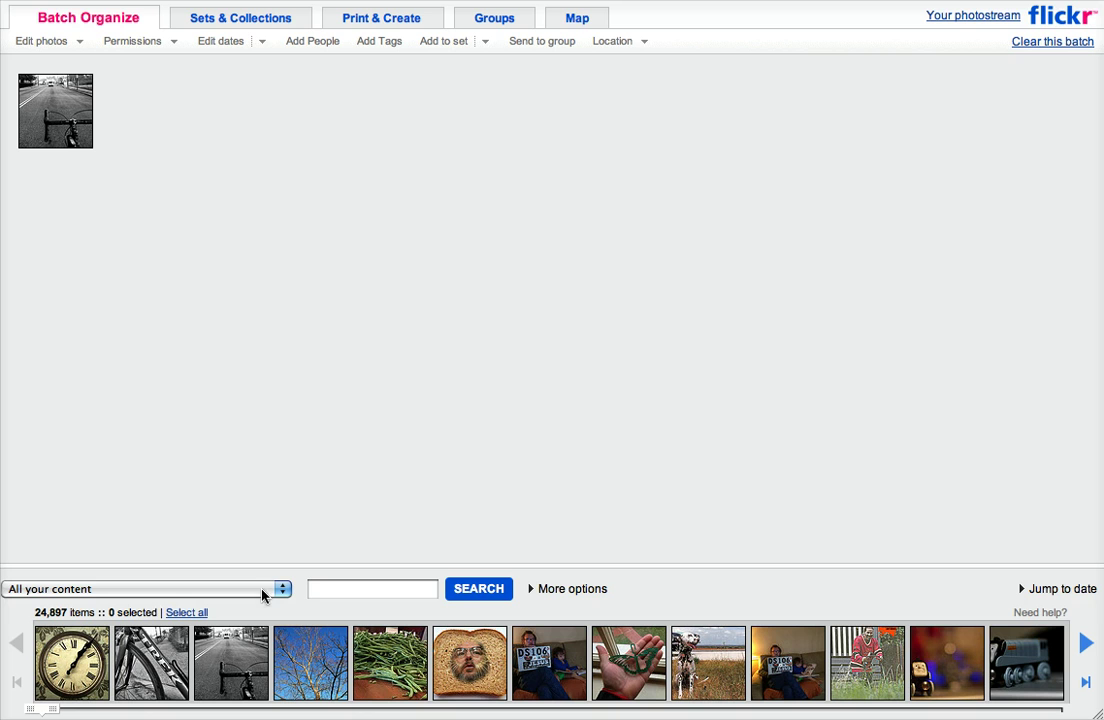
Search the filmstrip for 'dailycreate' limited to Tags only
left_click(320, 589)
type("daily")
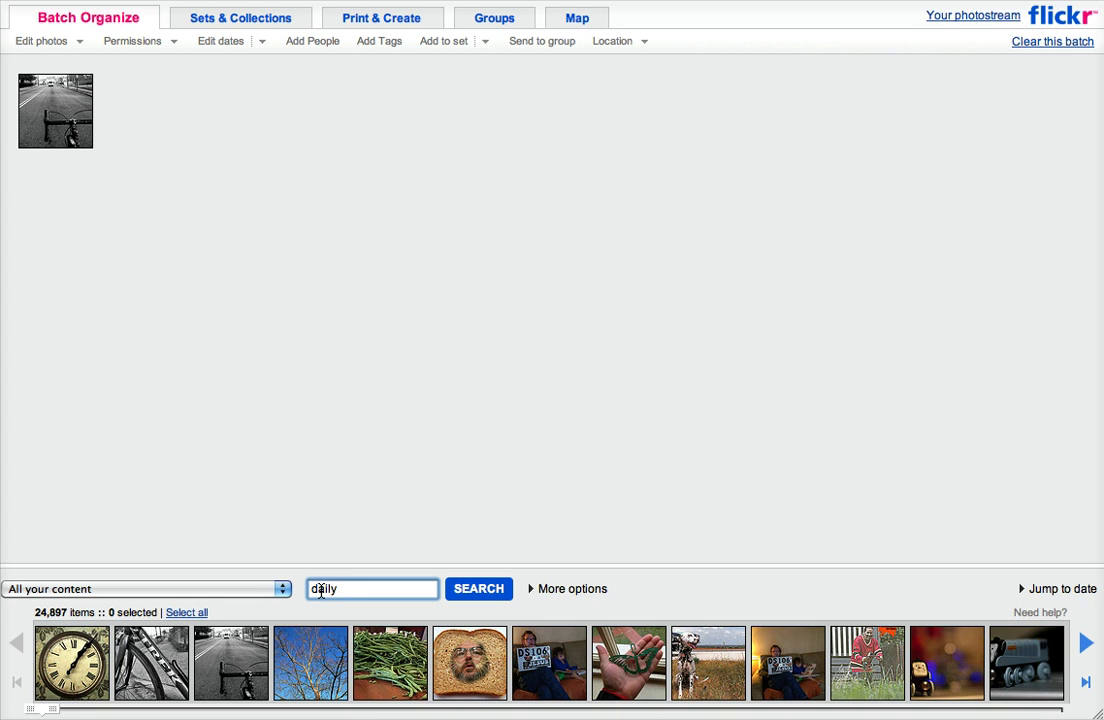
type("create")
left_click(568, 591)
left_click(379, 570)
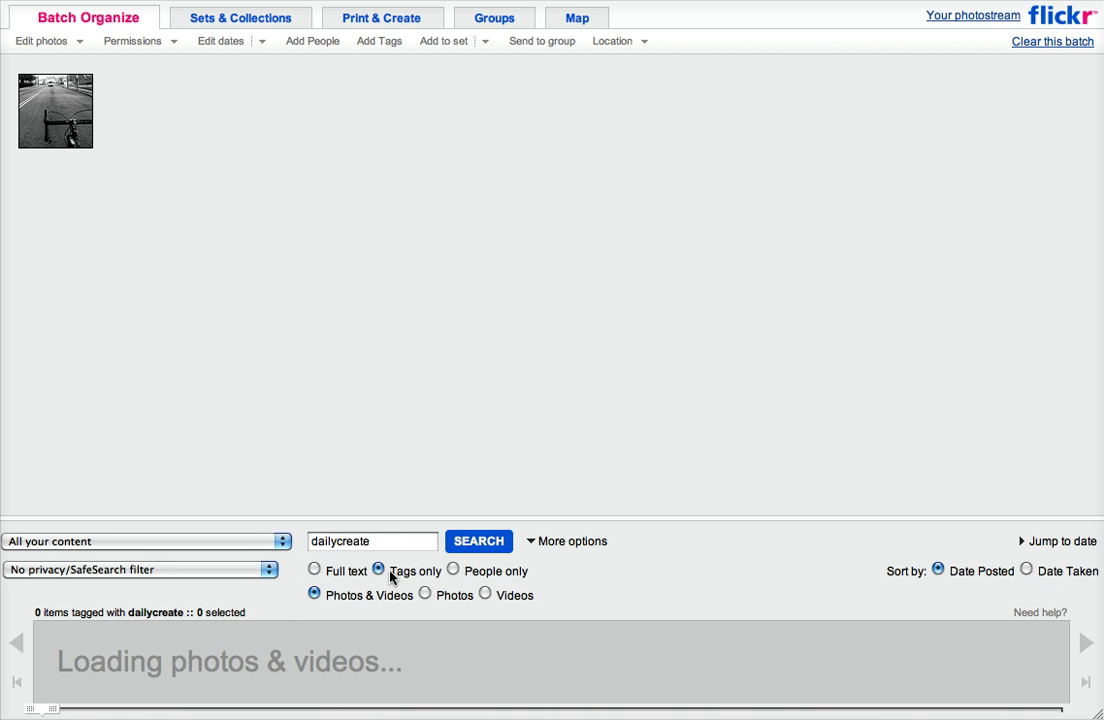
left_click(486, 544)
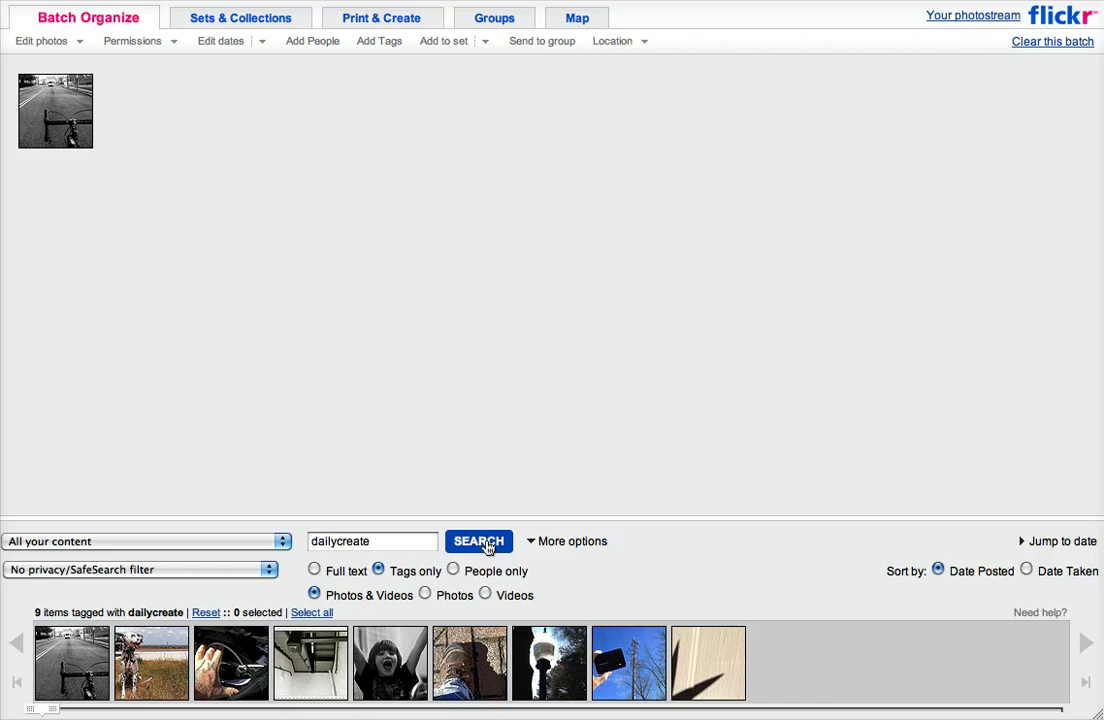
Select dailycreate photos 2 through 9 and drag all eight into the batch
left_click(150, 662)
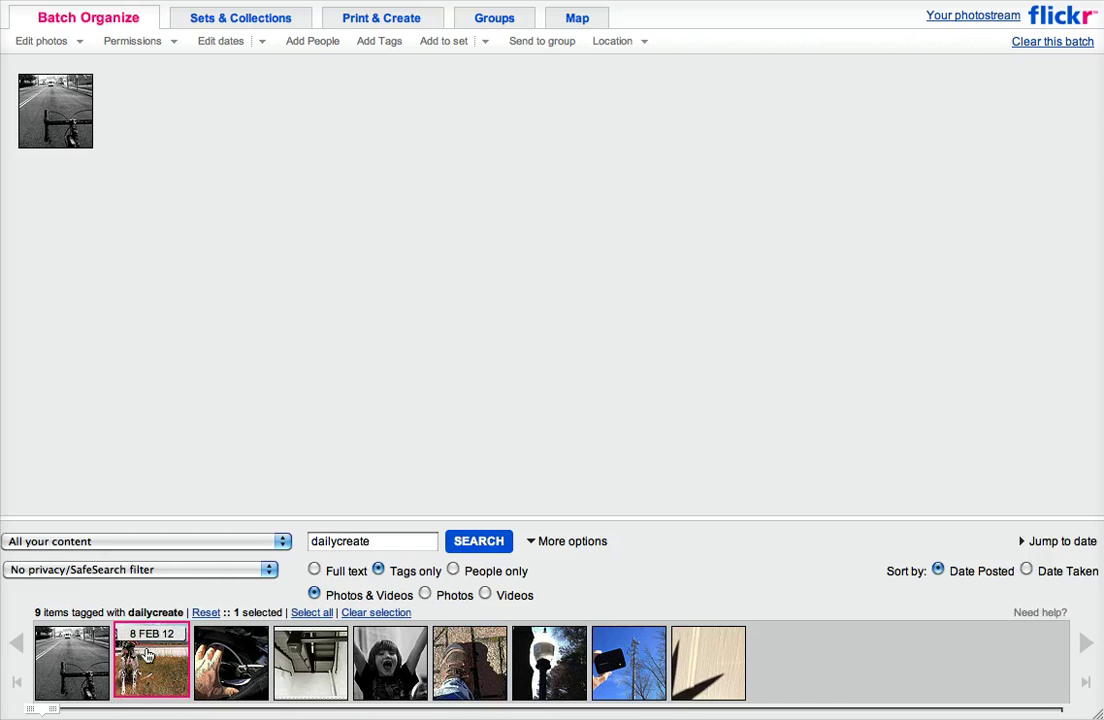
left_click(738, 696, "shift")
left_click_drag(150, 660, 193, 188)
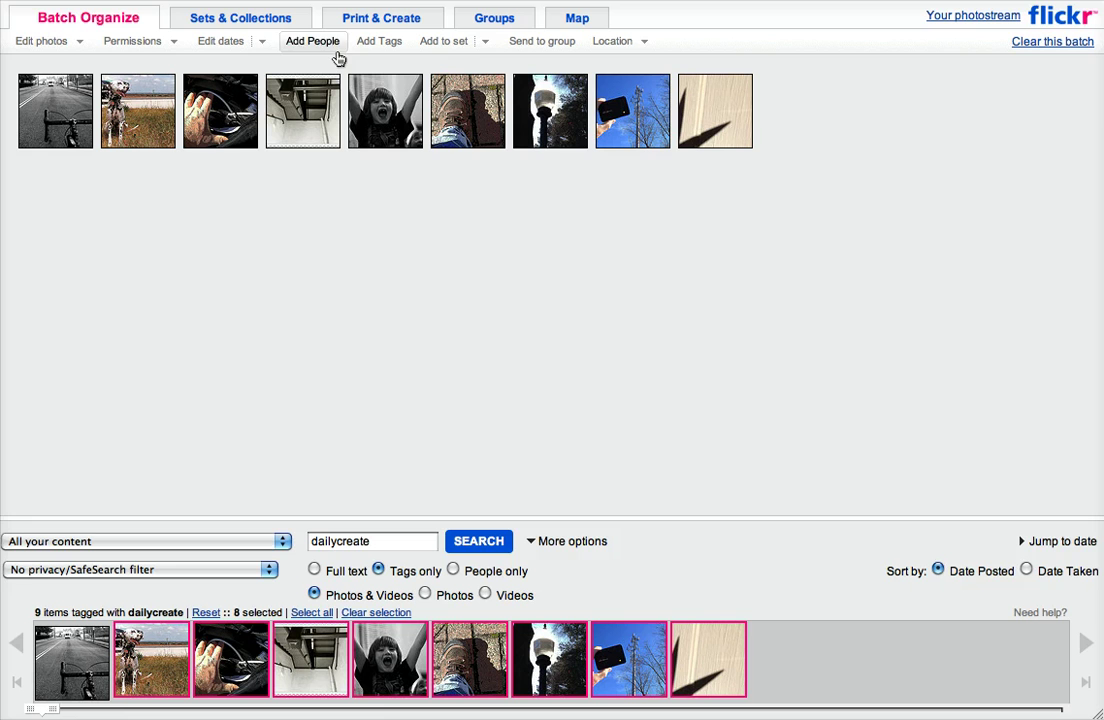
Open the SCREAM SCREAM photo's edit dialog and close it without changes
double_click(381, 108)
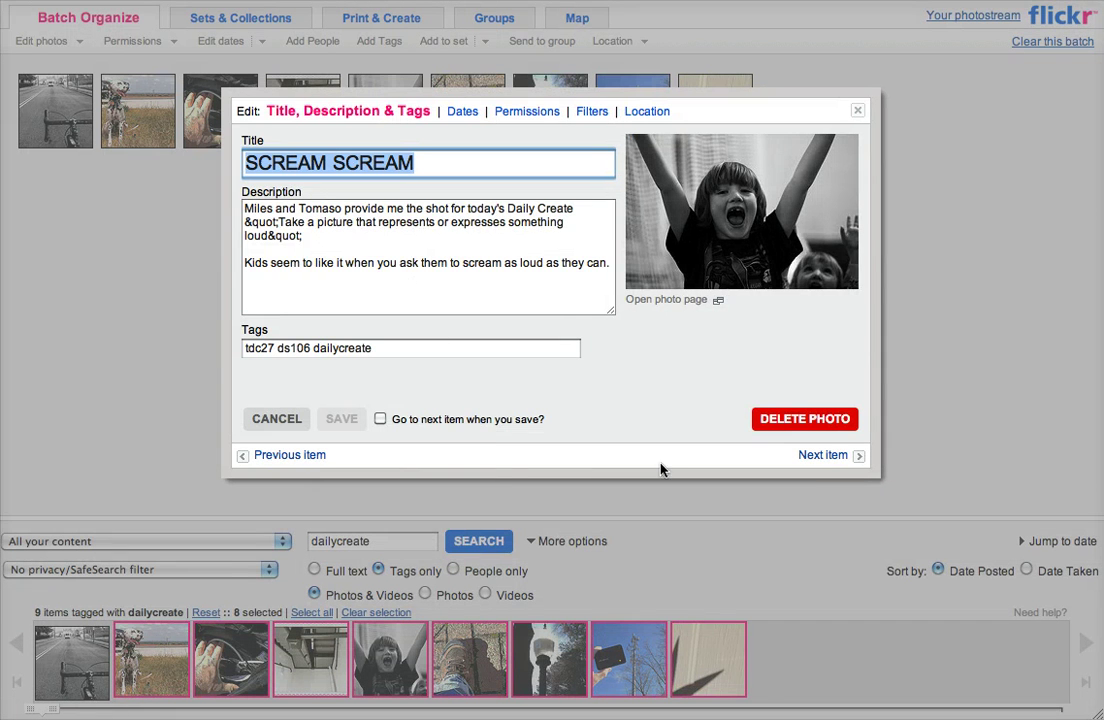
left_click(857, 112)
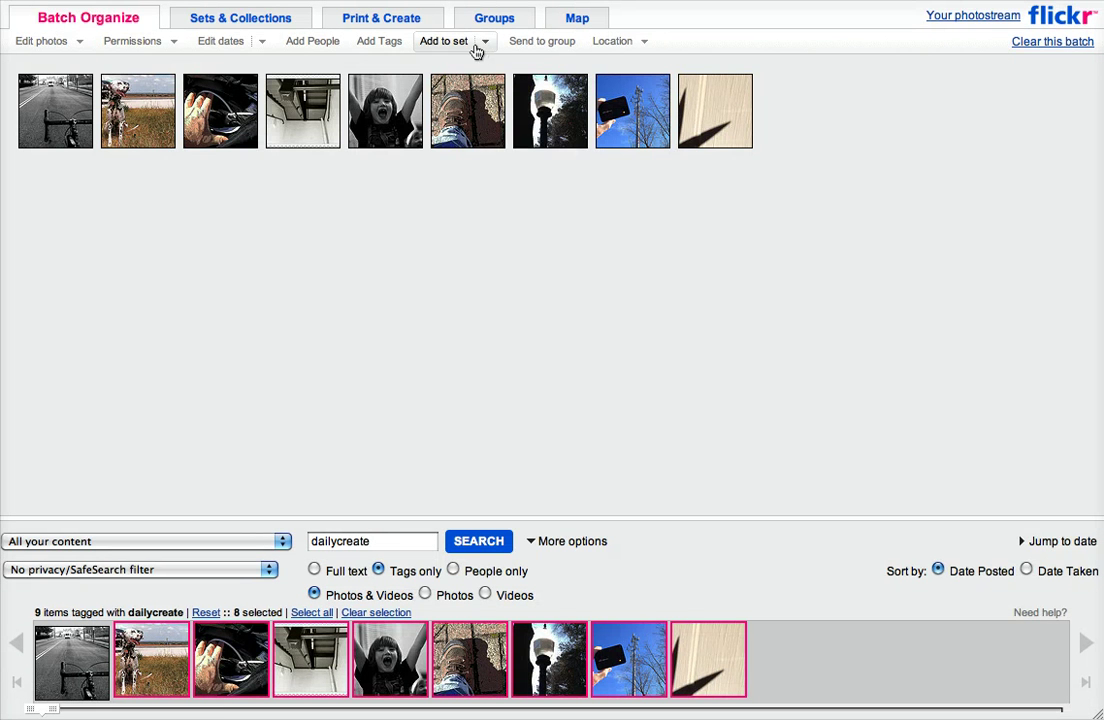
Create a new set from the batched photos titled 'Daily Creates'
left_click(485, 44)
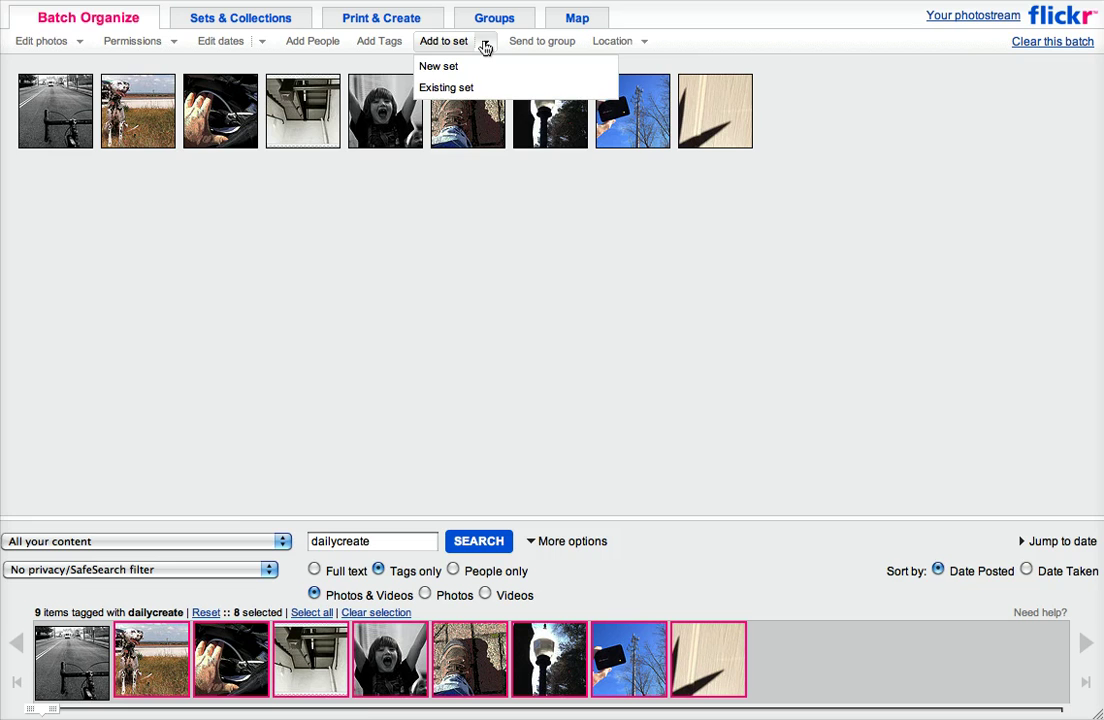
left_click(441, 67)
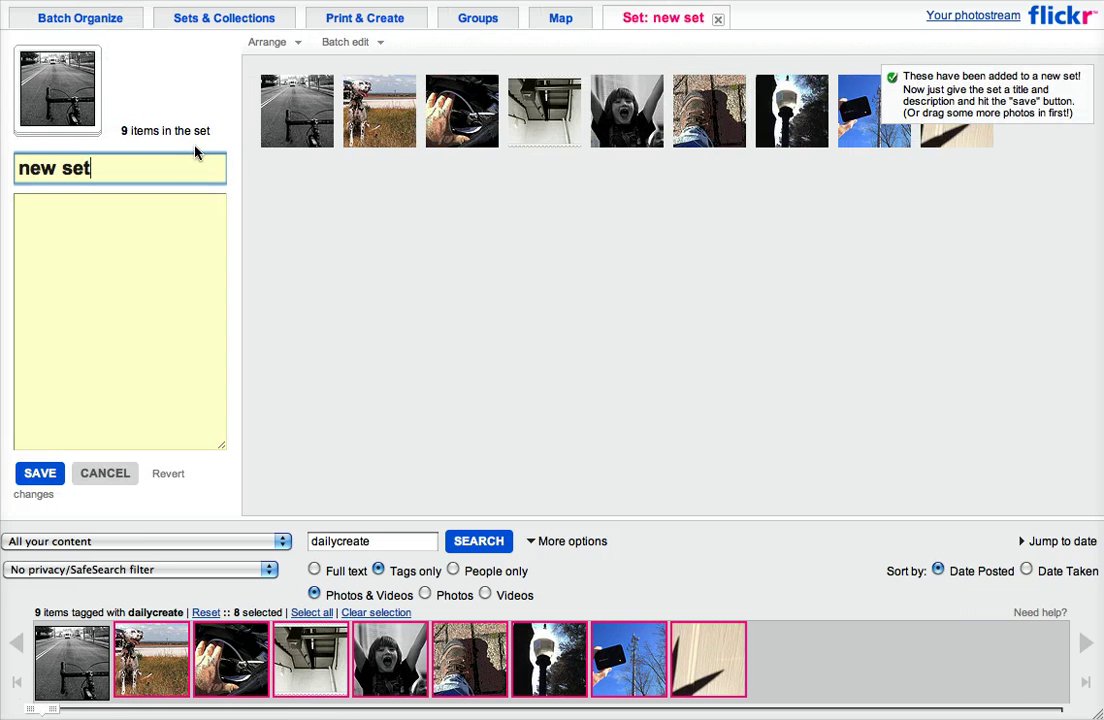
triple_click(140, 168)
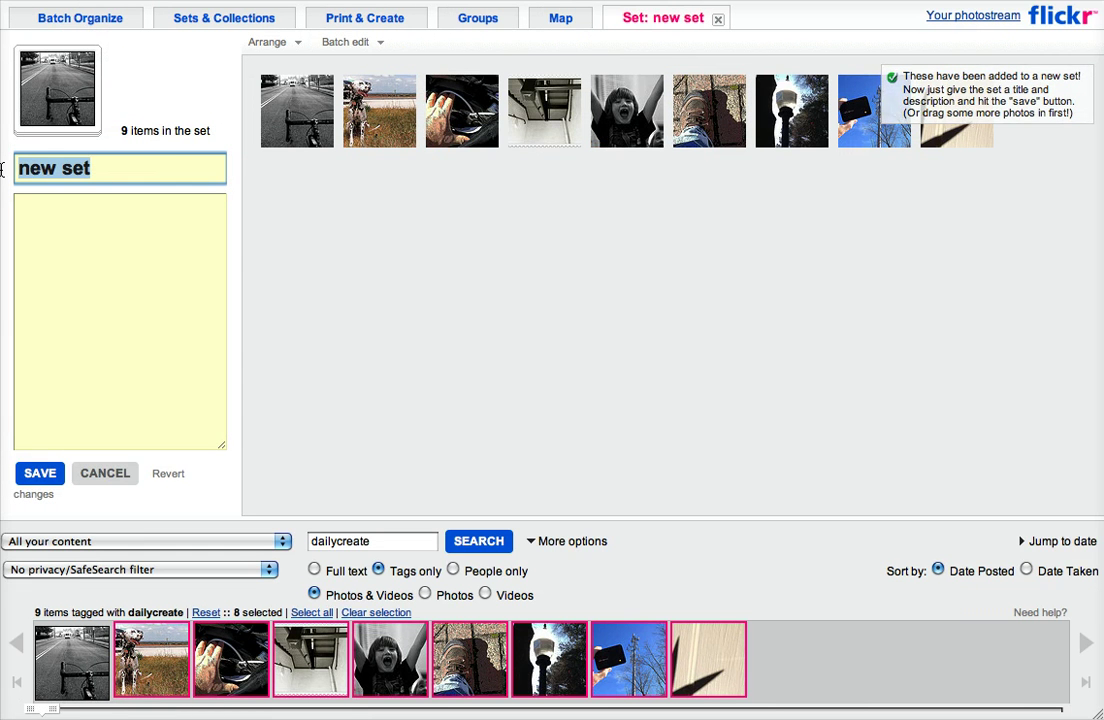
type("Daily Create")
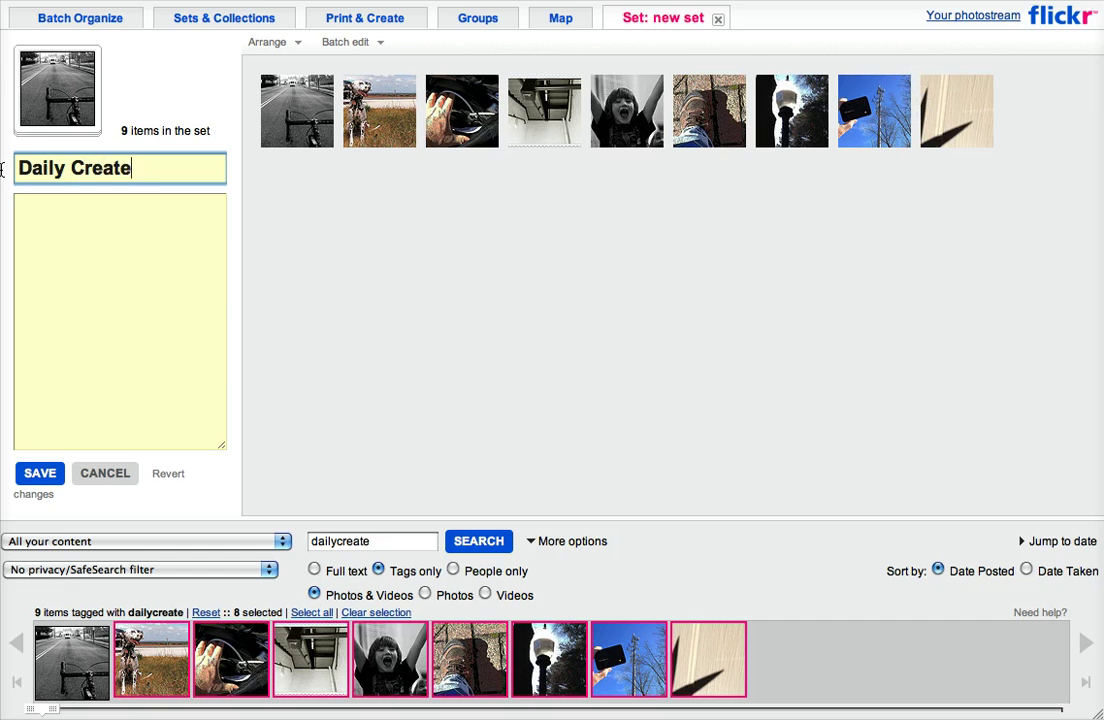
type("s")
Describe it as 'Photos I have done for The Daily Create' plus the tdc.ds106.us link, and save
left_click(69, 229)
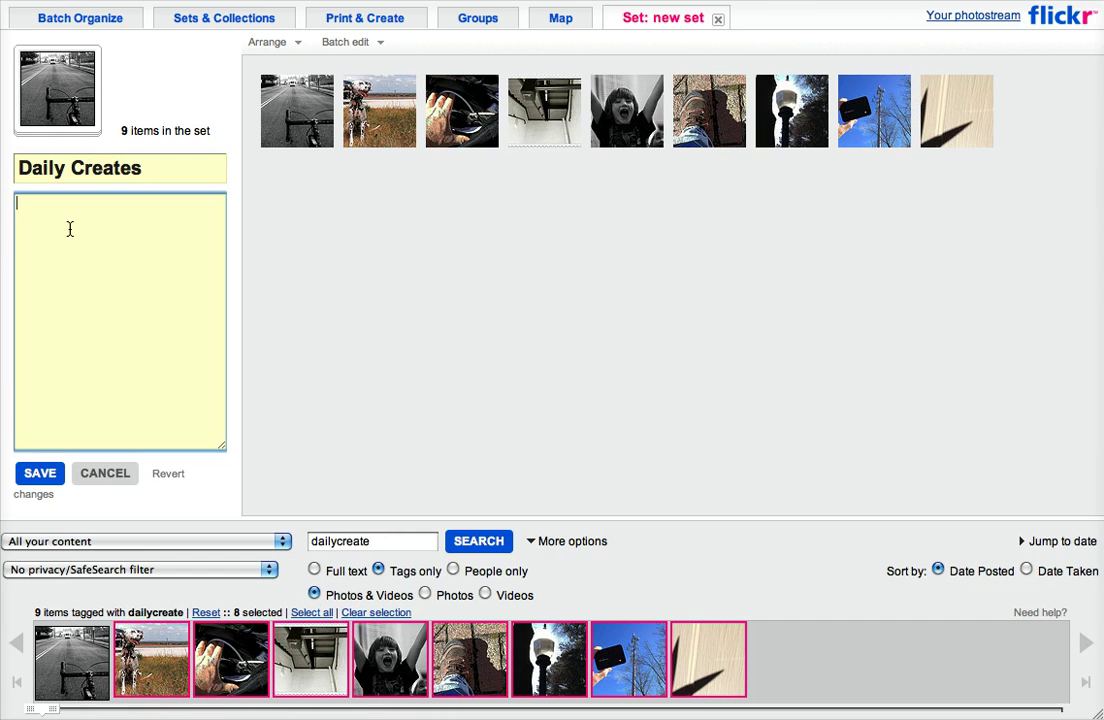
type("Photos I have done f")
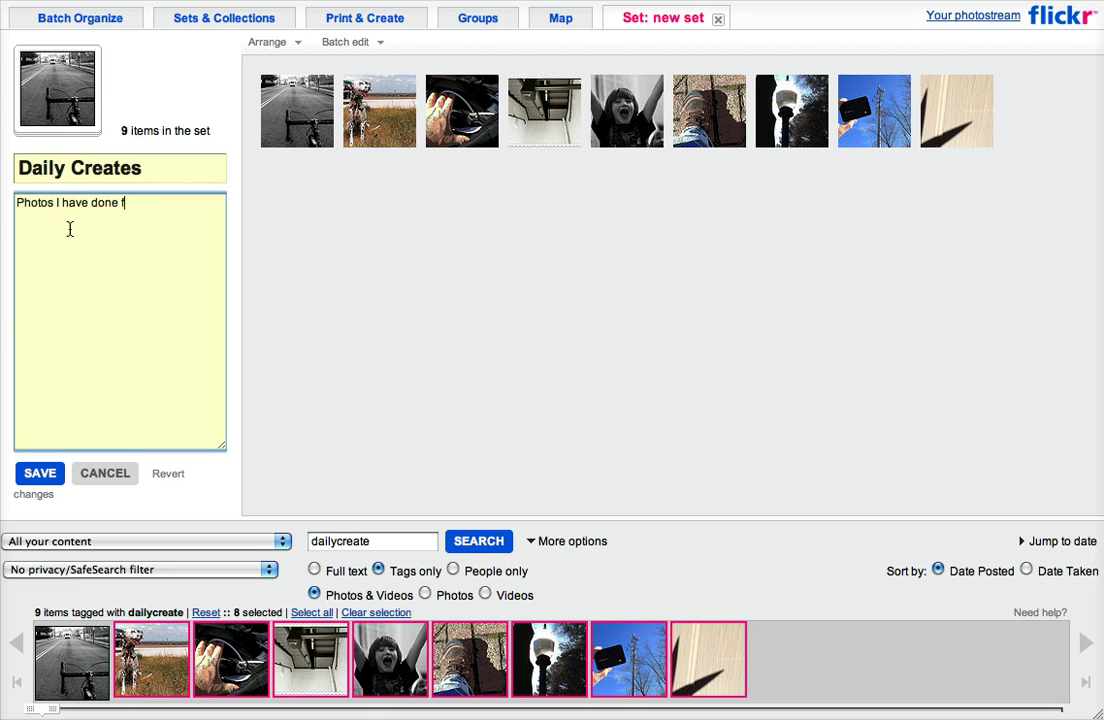
type("or The Daily Create")
key("Return")
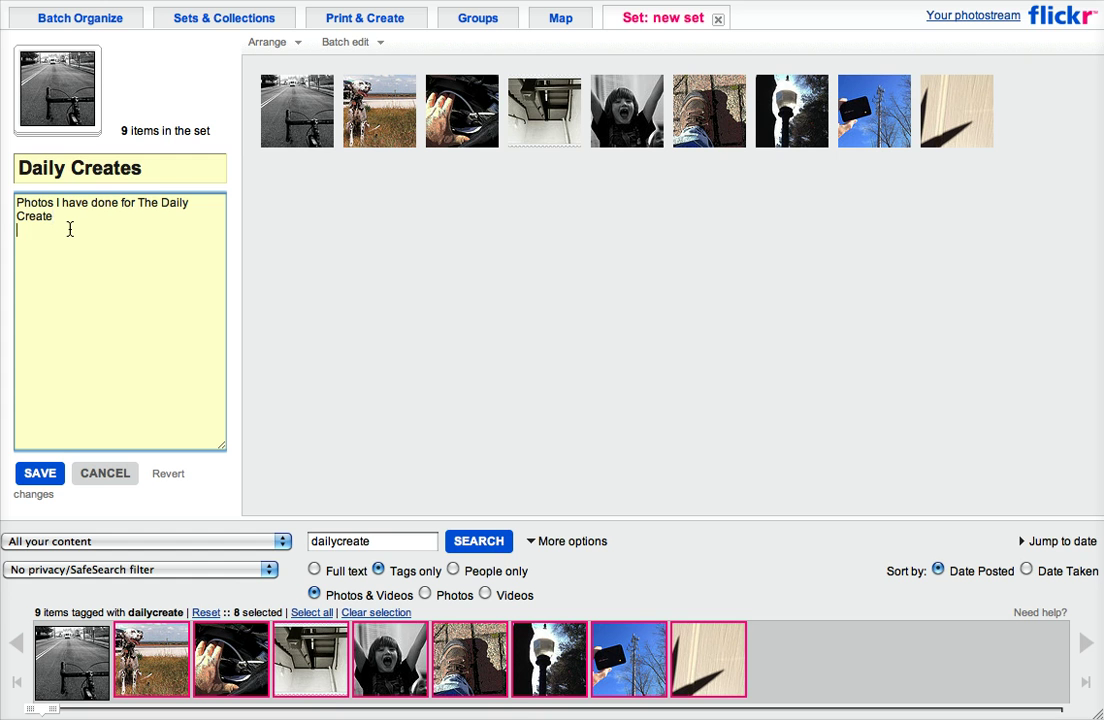
type("http://tdc.ds106.us")
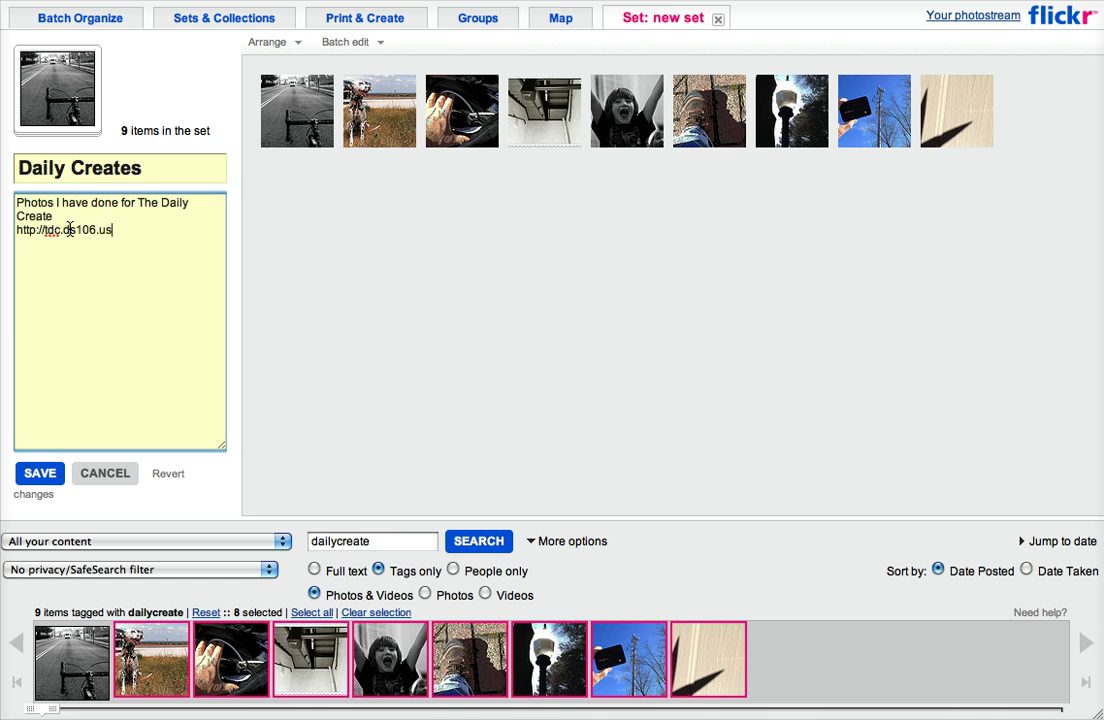
type("/")
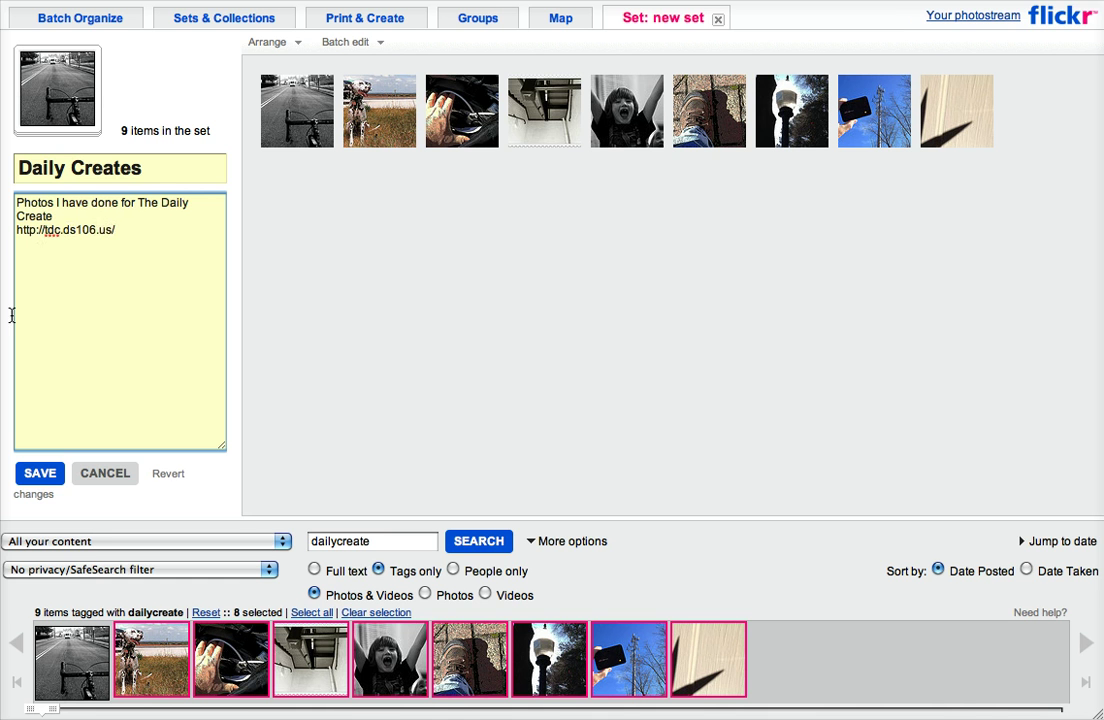
left_click(41, 478)
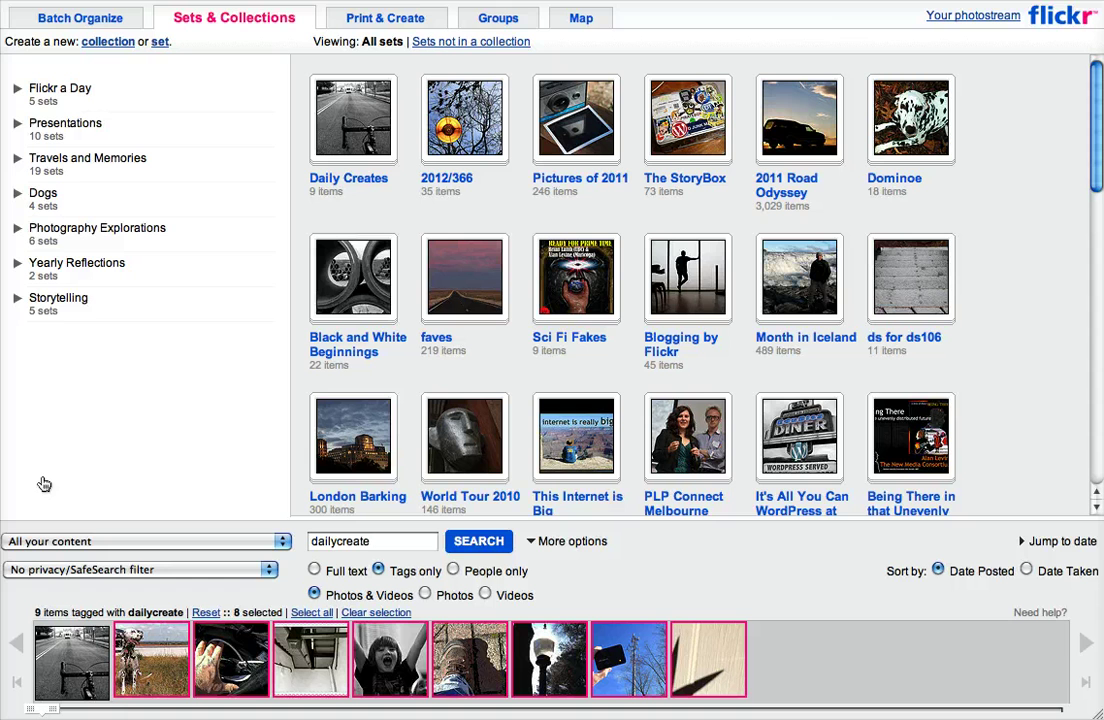
Open Daily Creates for editing, move the girl photo forward, and make the blue phone photo the cover
left_click(368, 188)
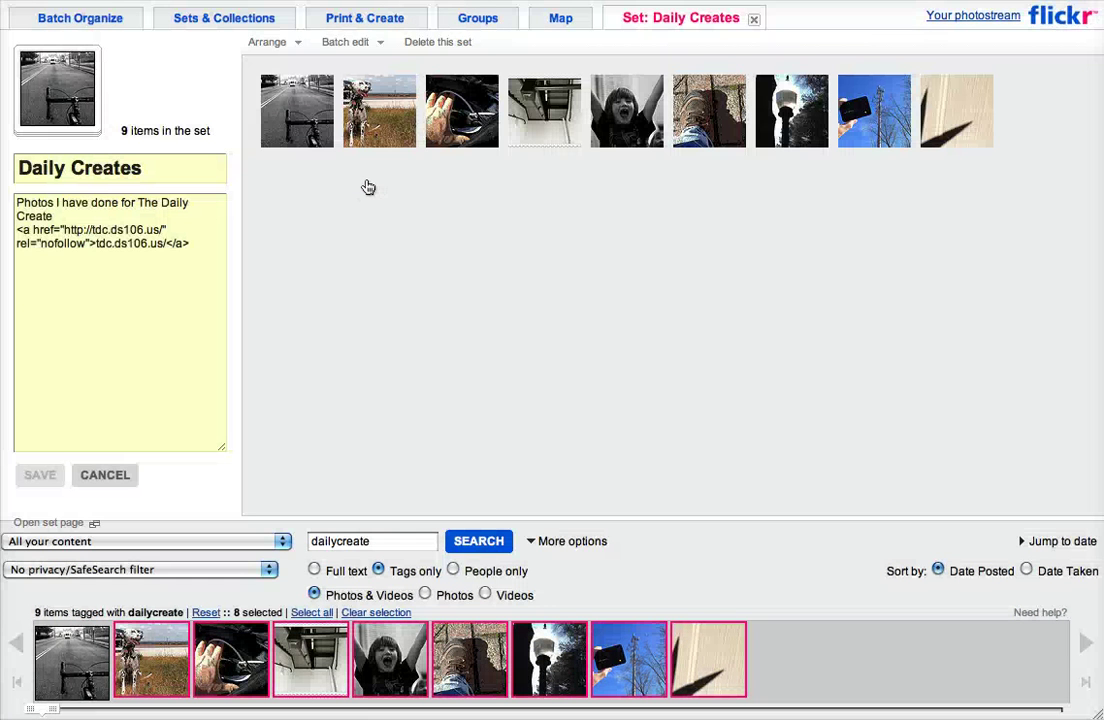
left_click_drag(626, 110, 330, 121)
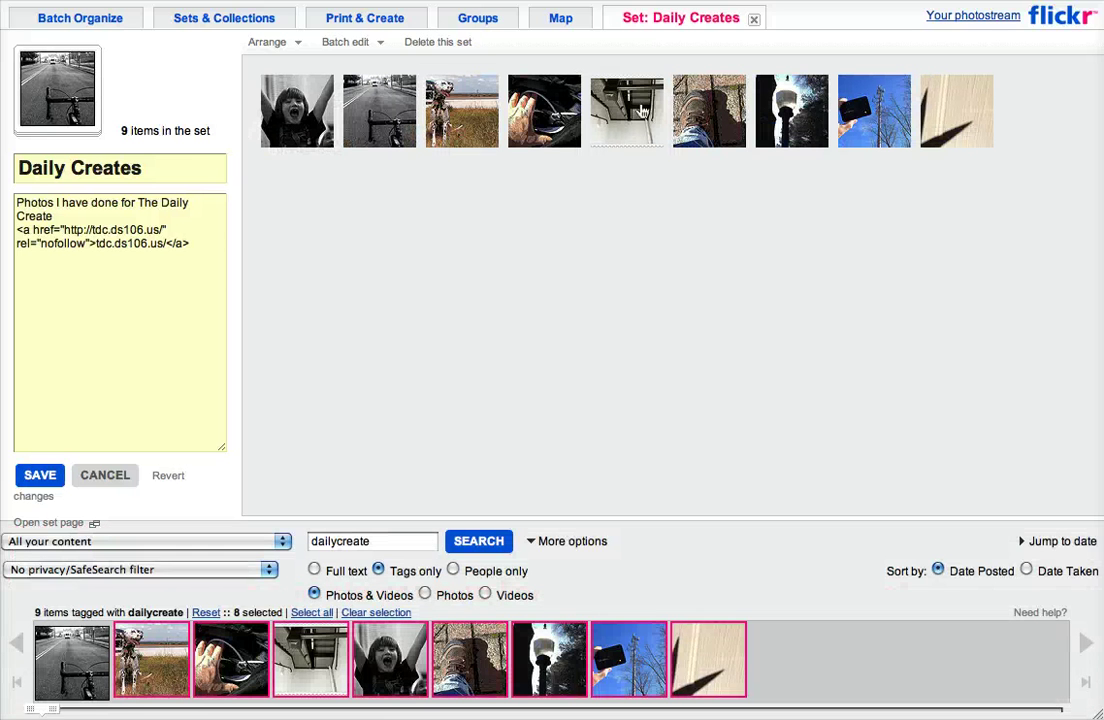
left_click_drag(876, 130, 58, 97)
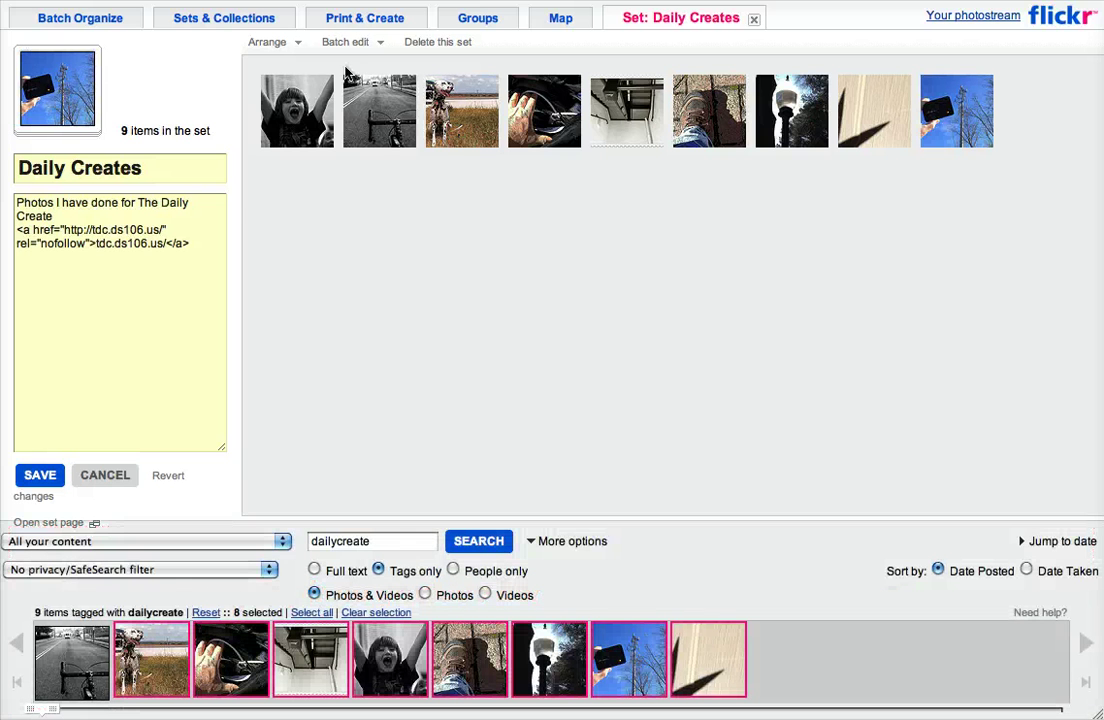
Arrange the set's photos by date taken, oldest first, and confirm the new order
left_click(297, 44)
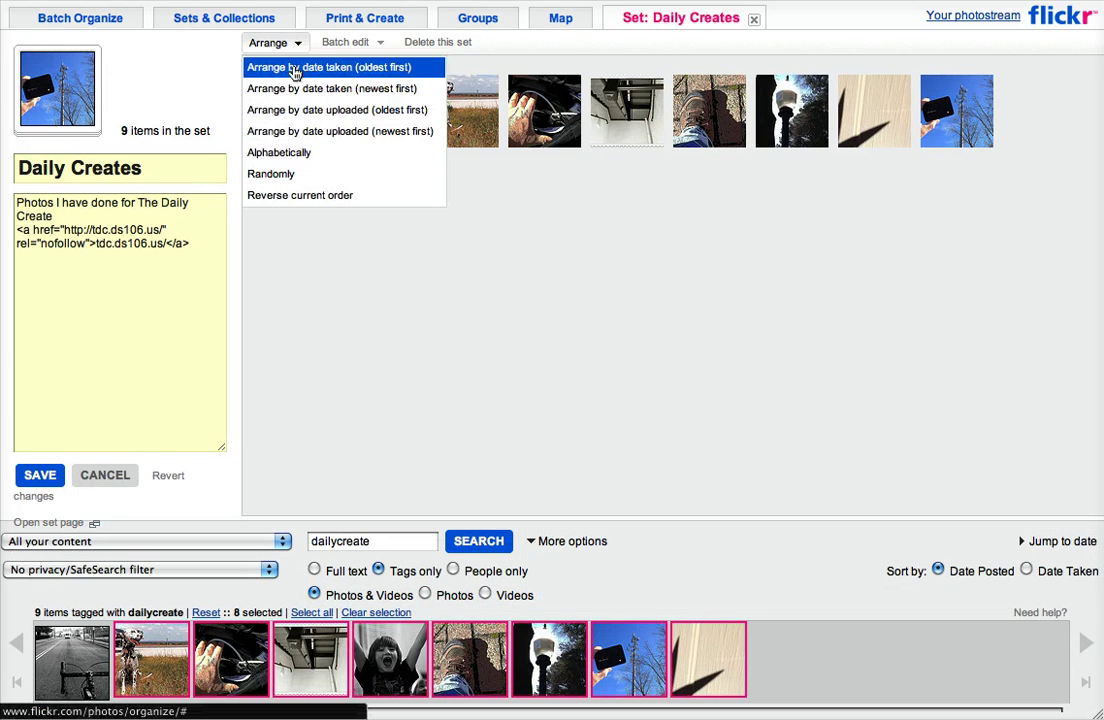
left_click(295, 70)
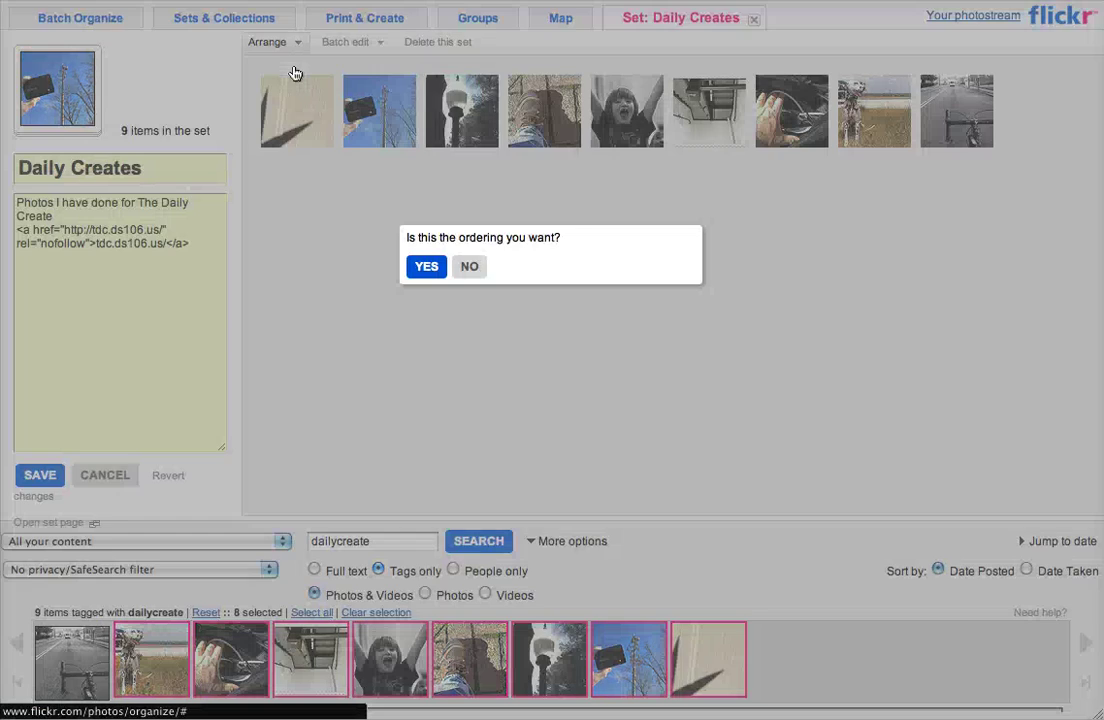
left_click(426, 266)
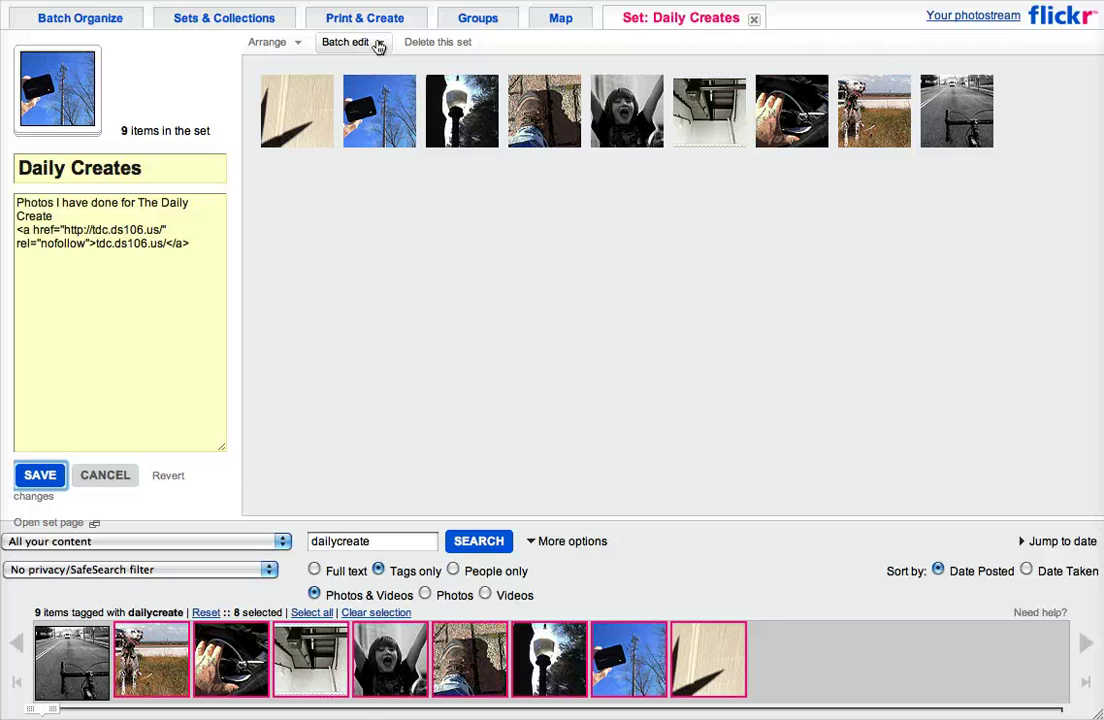
Close the Daily Creates set editor and return to the photostream
left_click(993, 18)
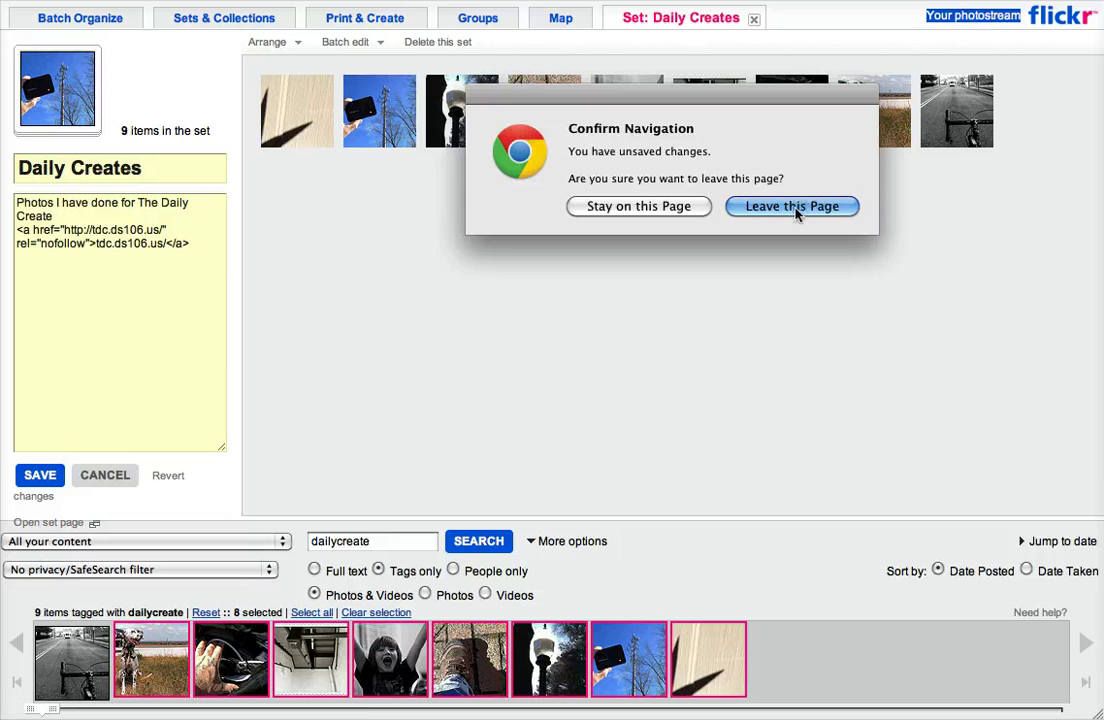
left_click(648, 206)
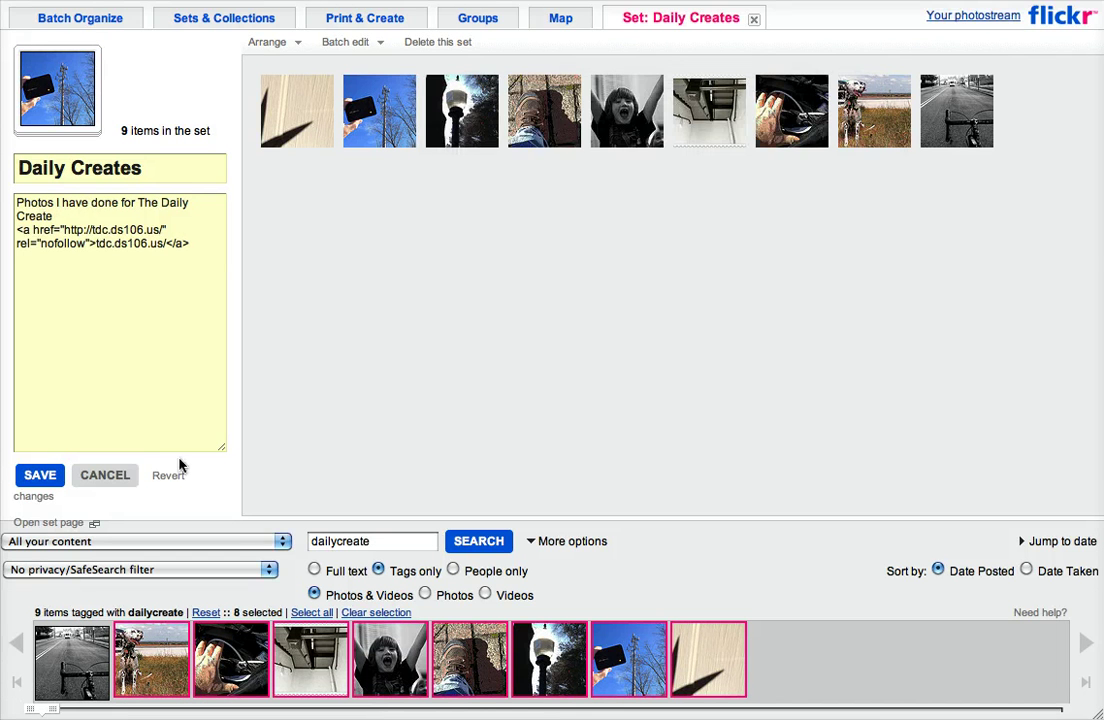
left_click(106, 476)
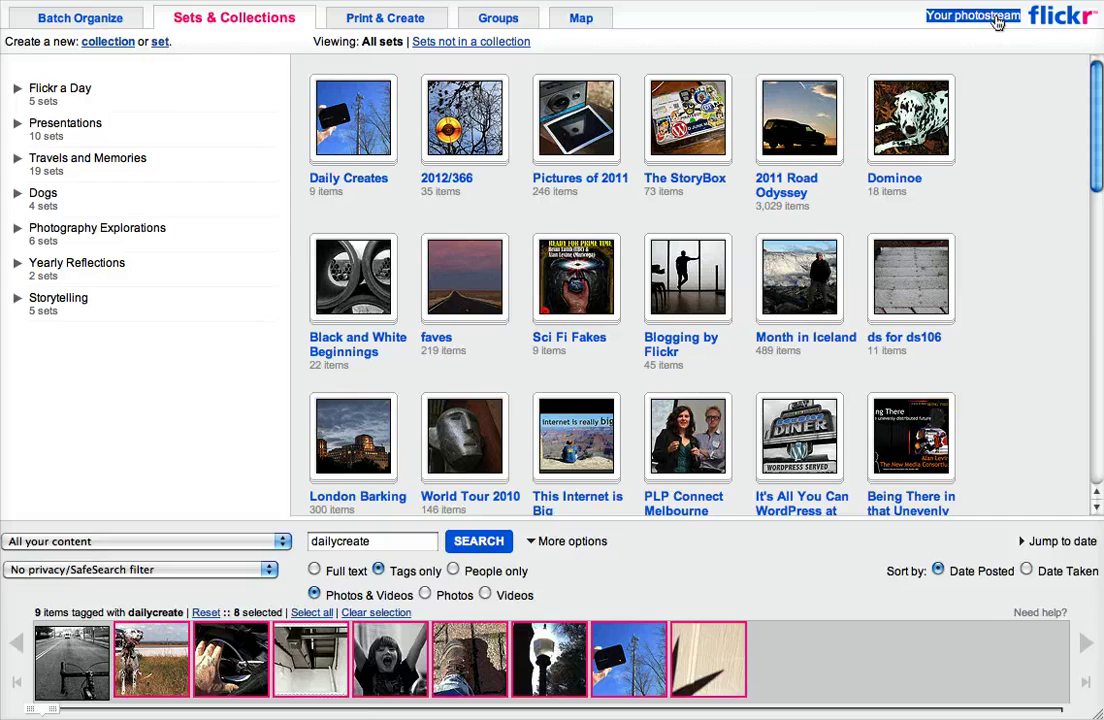
left_click(996, 22)
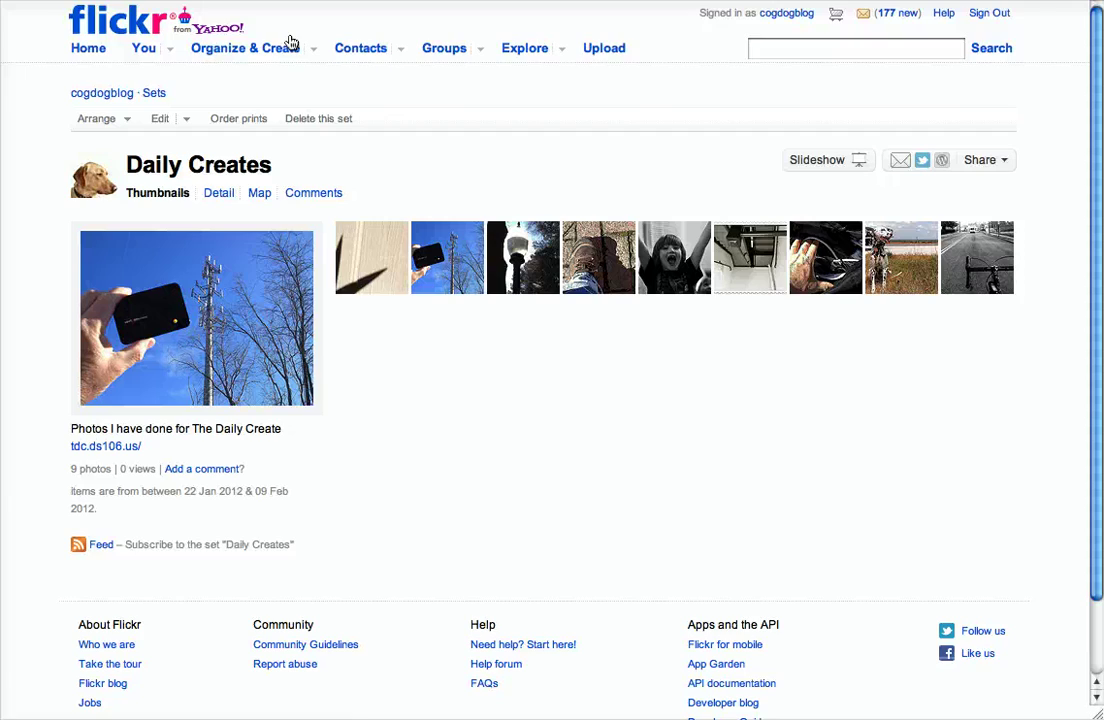
From the photostream, scroll the sets sidebar past the Dominoe set and open the faves set
left_click(158, 57)
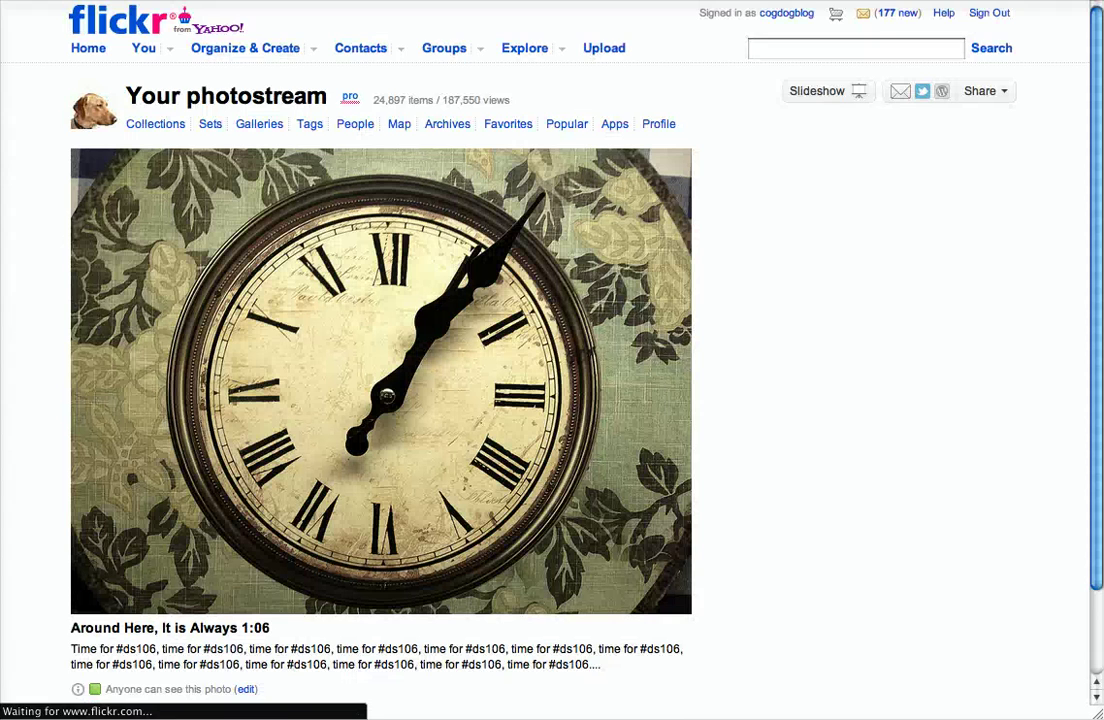
left_click_drag(1095, 62, 1097, 165)
triple_click(916, 145)
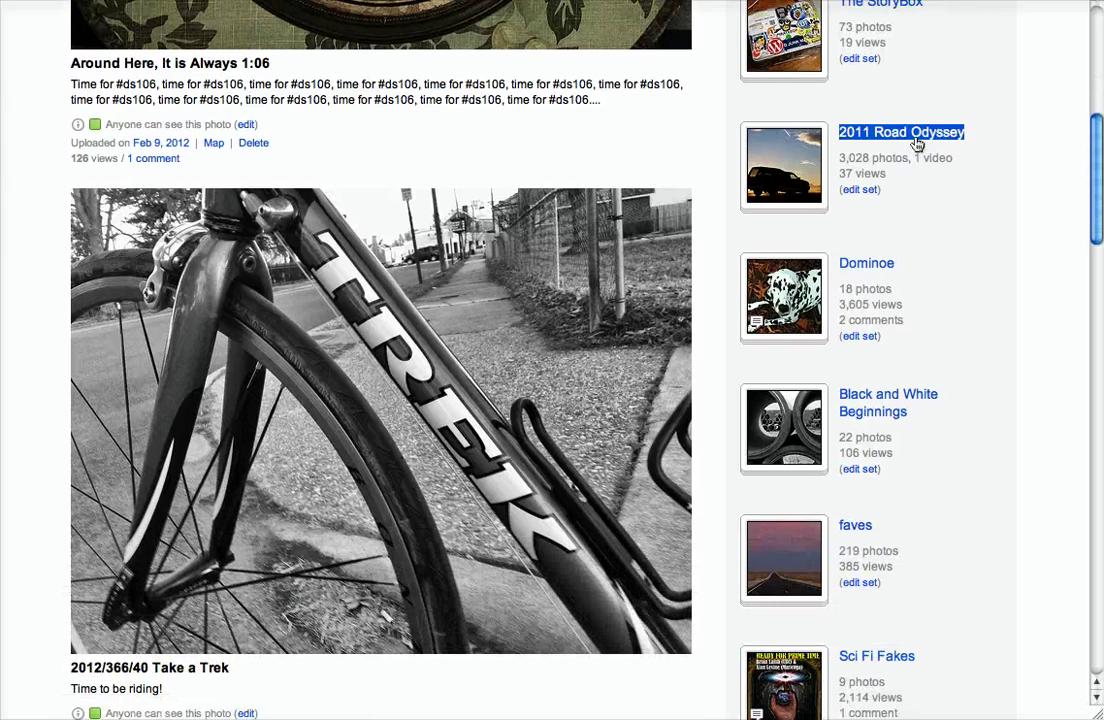
triple_click(870, 265)
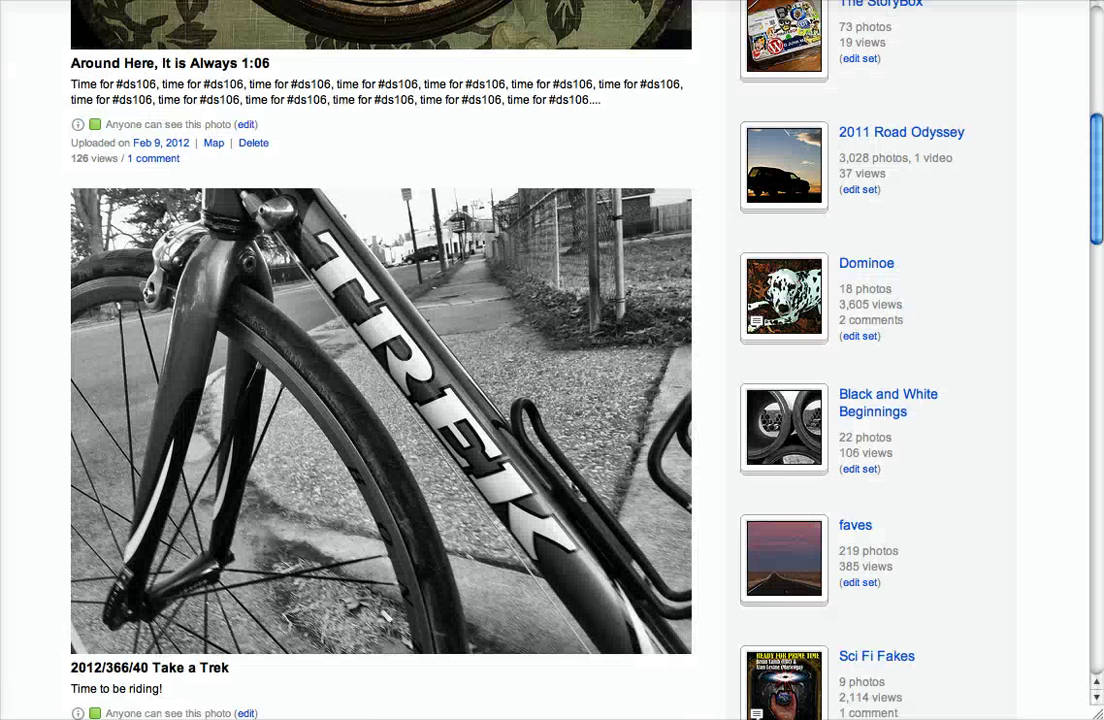
left_click_drag(1097, 172, 1101, 230)
double_click(857, 241)
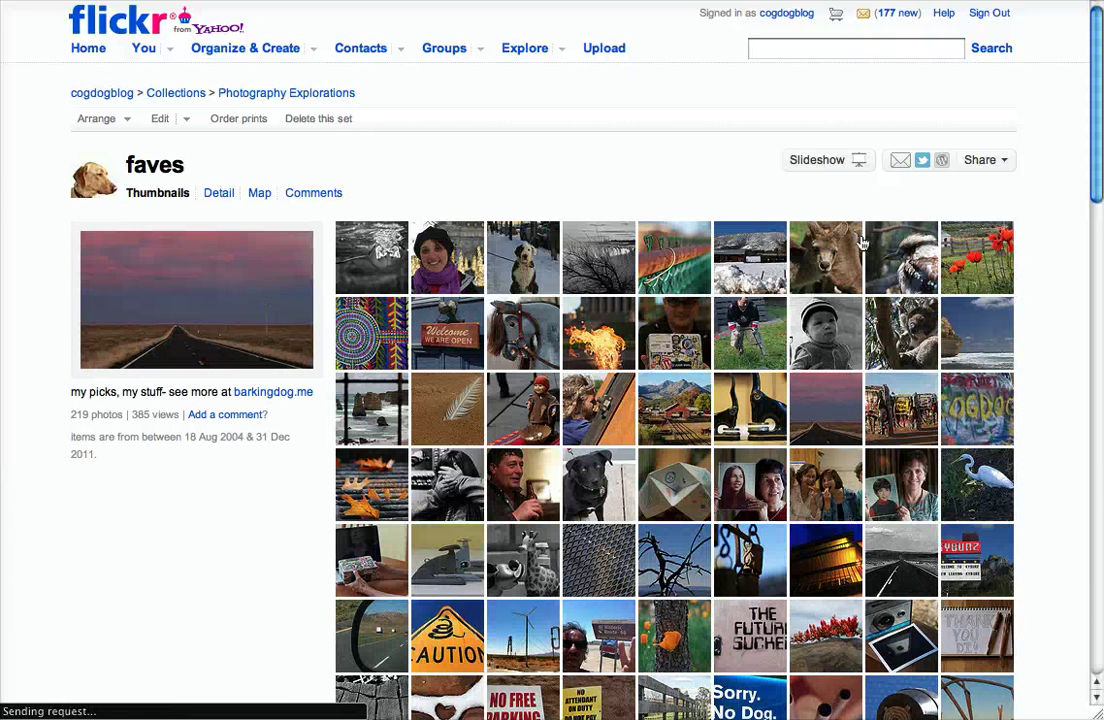
Open the faves set's Share menu and close it again
left_click(1003, 162)
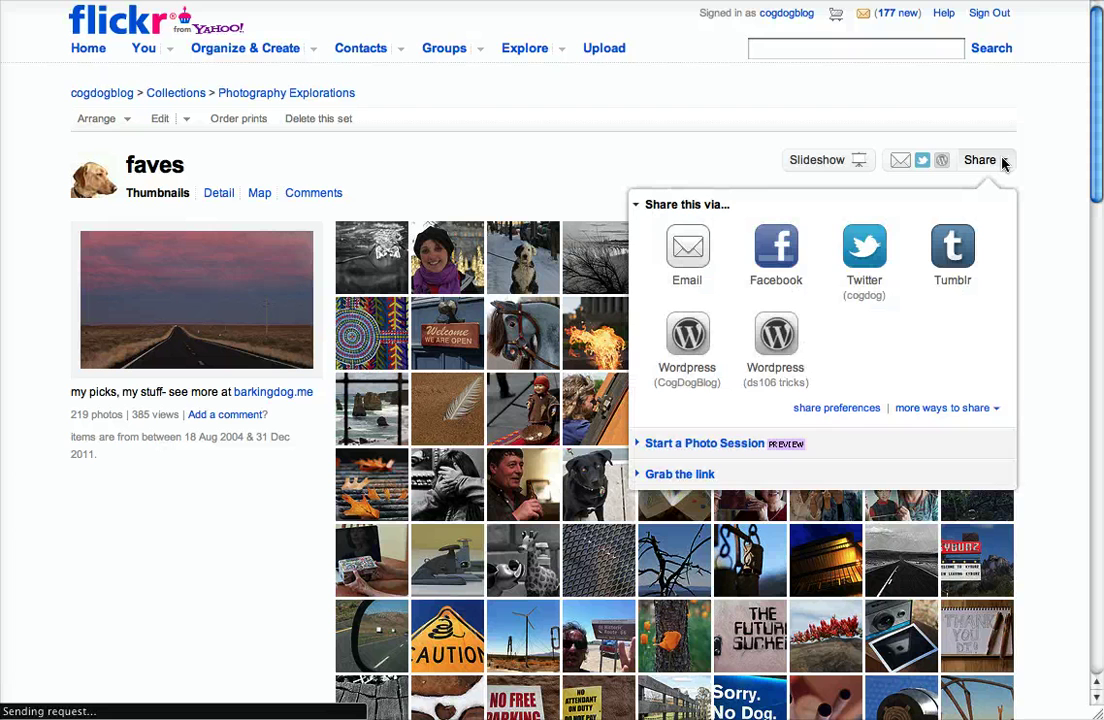
left_click(1053, 151)
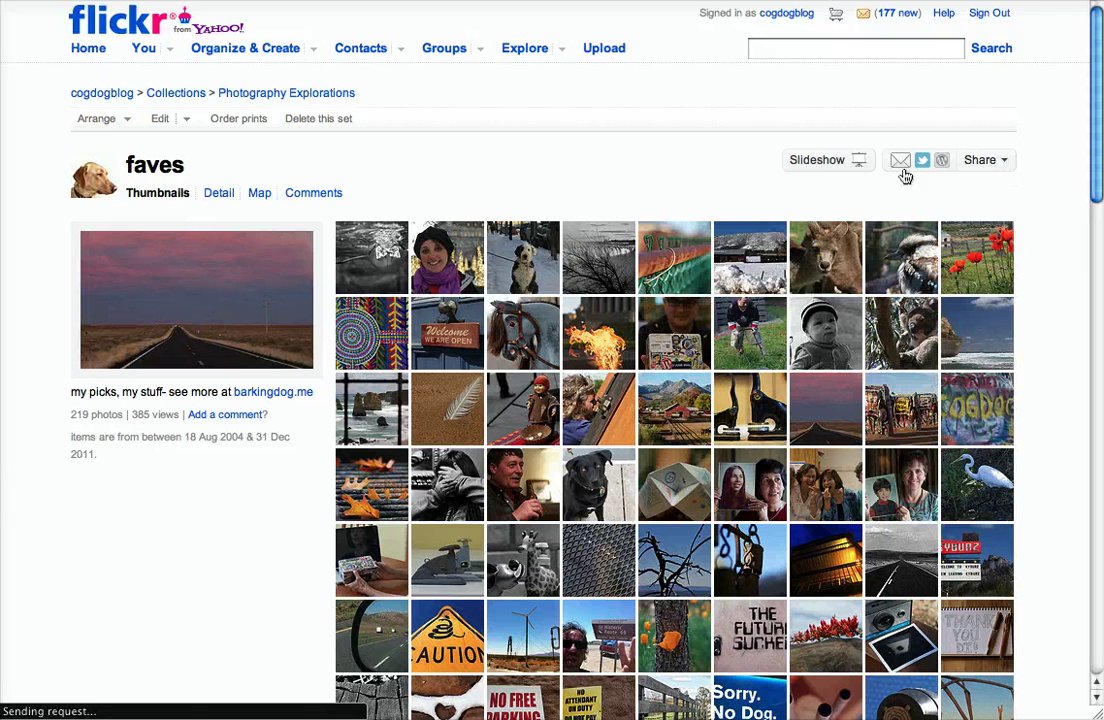